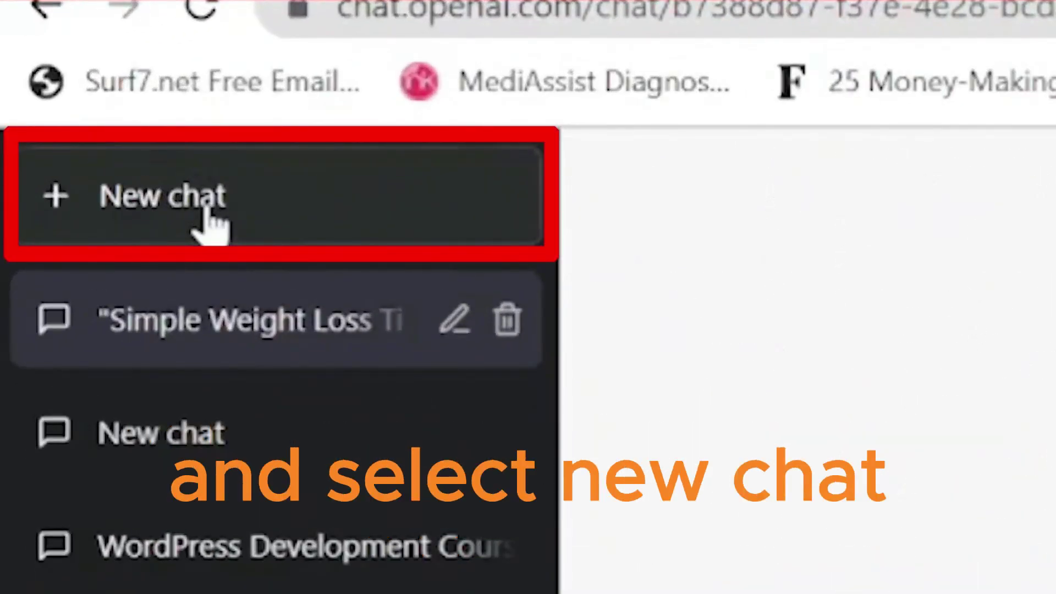
In a new ChatGPT chat, request a one-minute, three-step weight-loss YouTube Shorts script on sugar, exercise and hydration.
{"action": "left_click", "coordinate": [204, 213]}
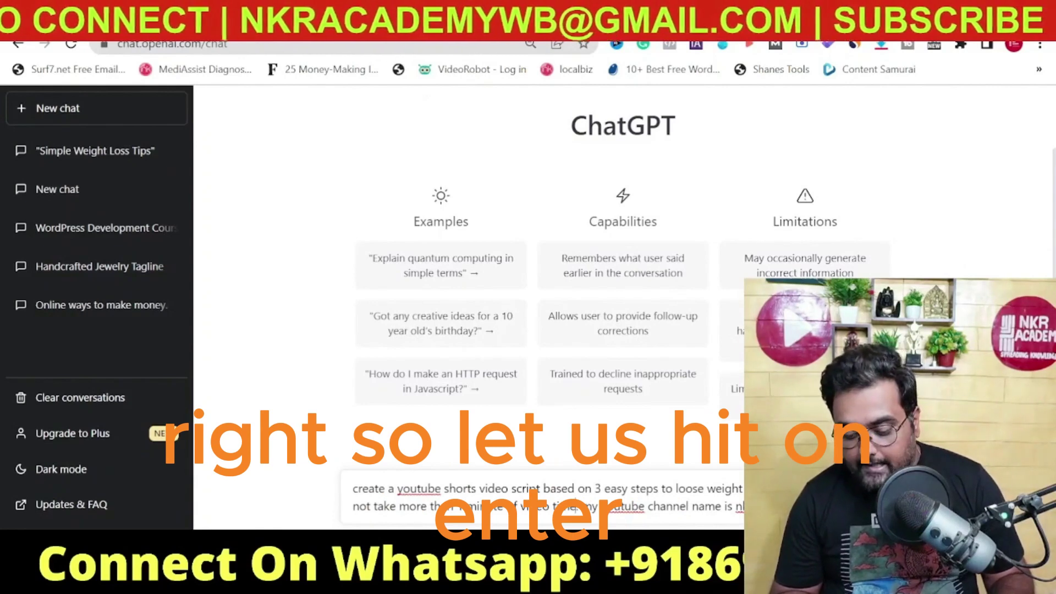
{"action": "key", "text": "Return"}
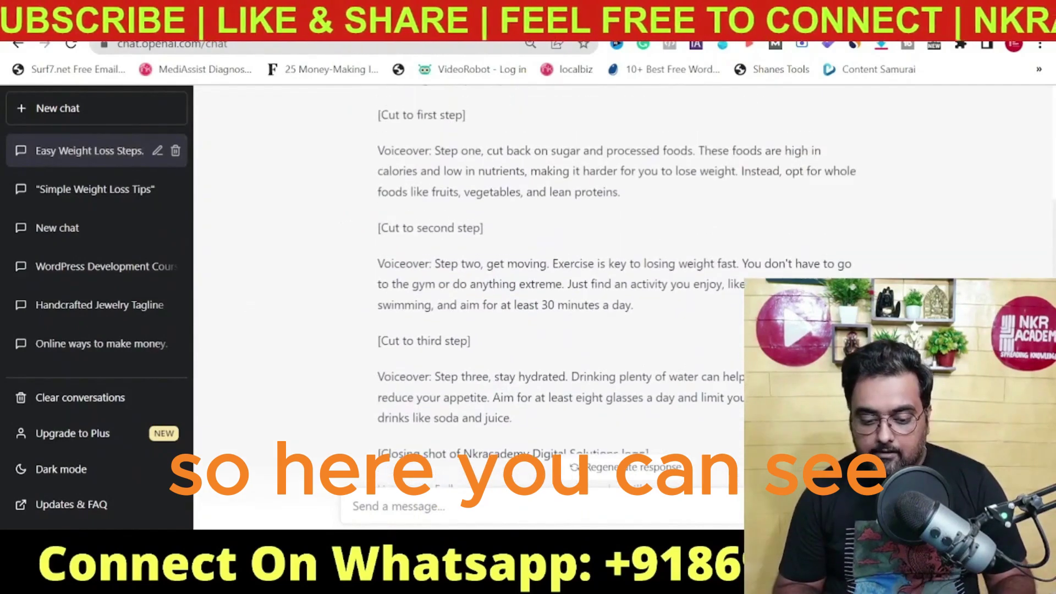
{"action": "scroll", "coordinate": [605, 286], "scroll_direction": "up", "scroll_amount": 4}
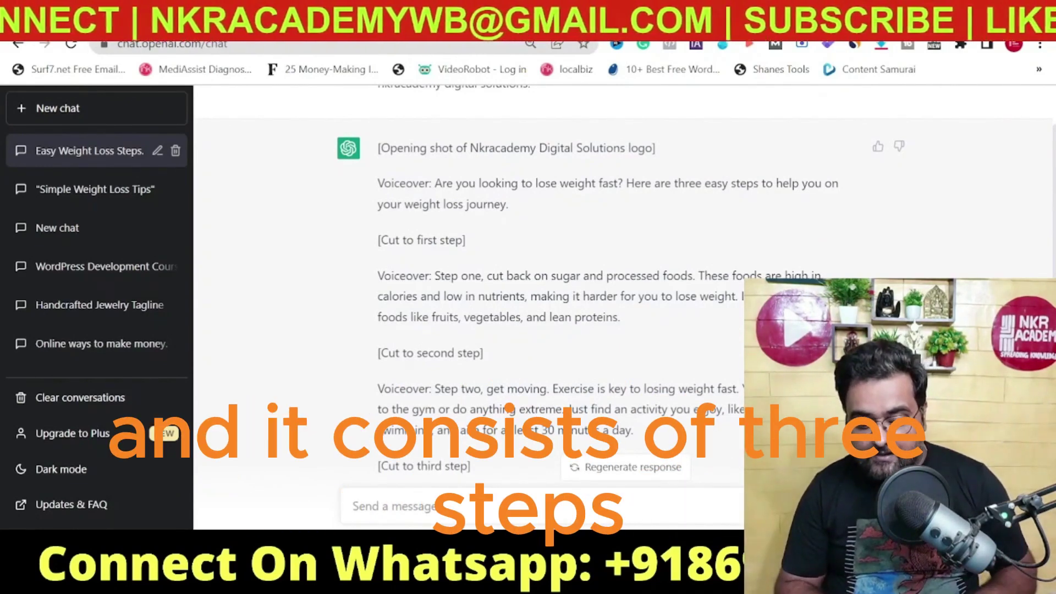
{"action": "scroll", "coordinate": [550, 286], "scroll_direction": "down", "scroll_amount": 3}
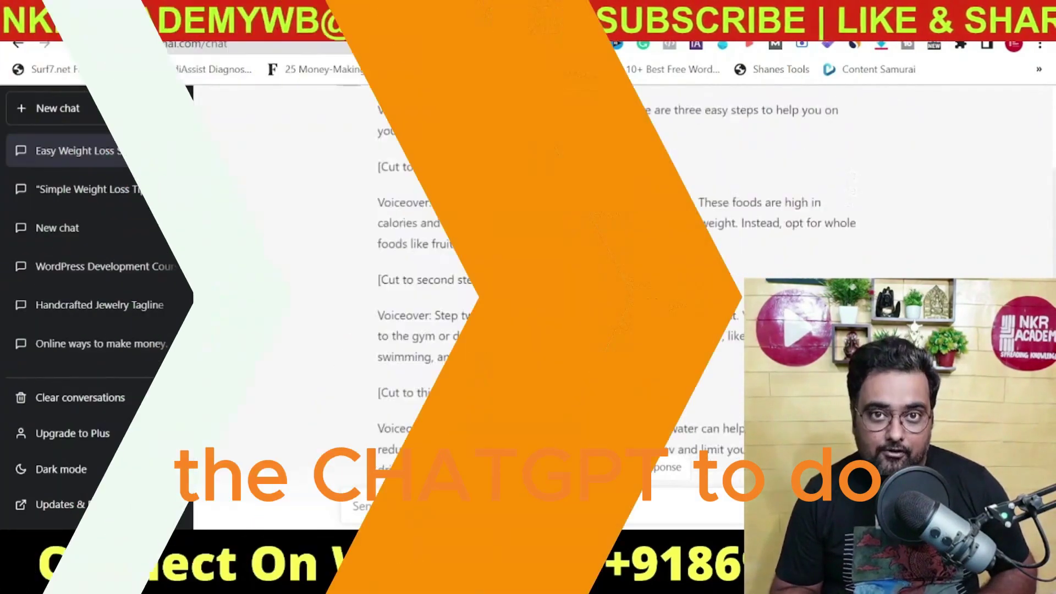
Scroll to Pictory's dashboard showing Script to Video, Article to Video and Visuals to Video.
{"action": "scroll", "coordinate": [550, 286], "scroll_direction": "down", "scroll_amount": 1}
{"action": "scroll", "coordinate": [550, 286], "scroll_direction": "down", "scroll_amount": 1}
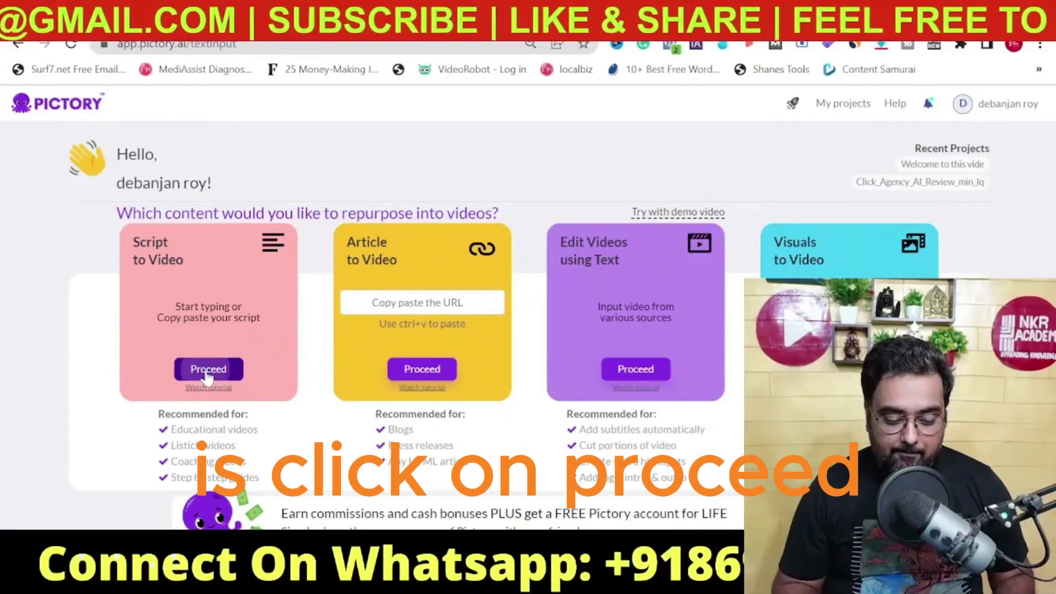
Start a Script to Video project and paste the ChatGPT weight-loss script into its editor.
{"action": "left_click", "coordinate": [206, 375]}
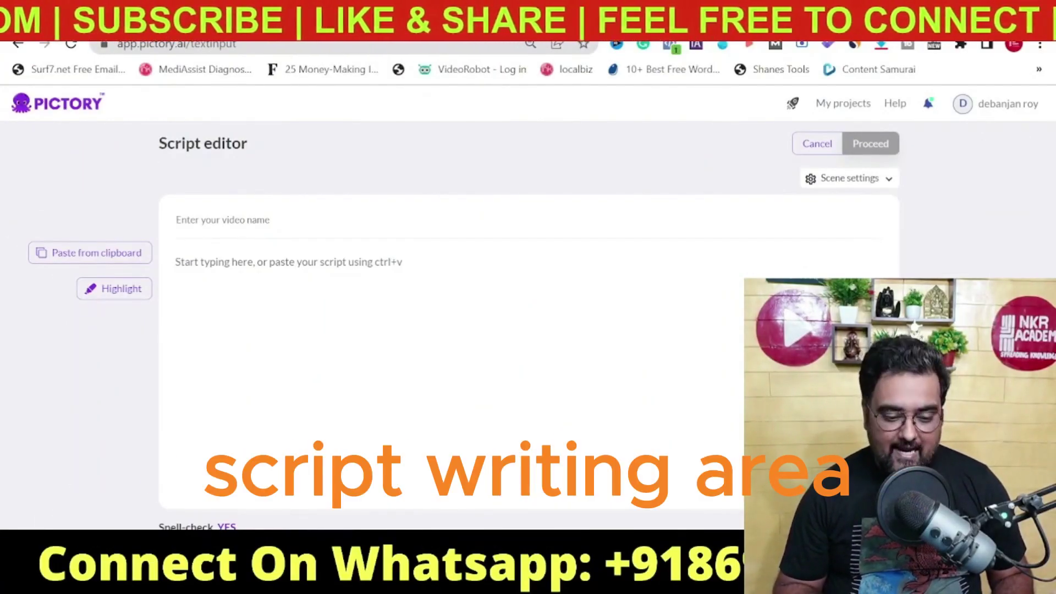
{"action": "left_click", "coordinate": [402, 261]}
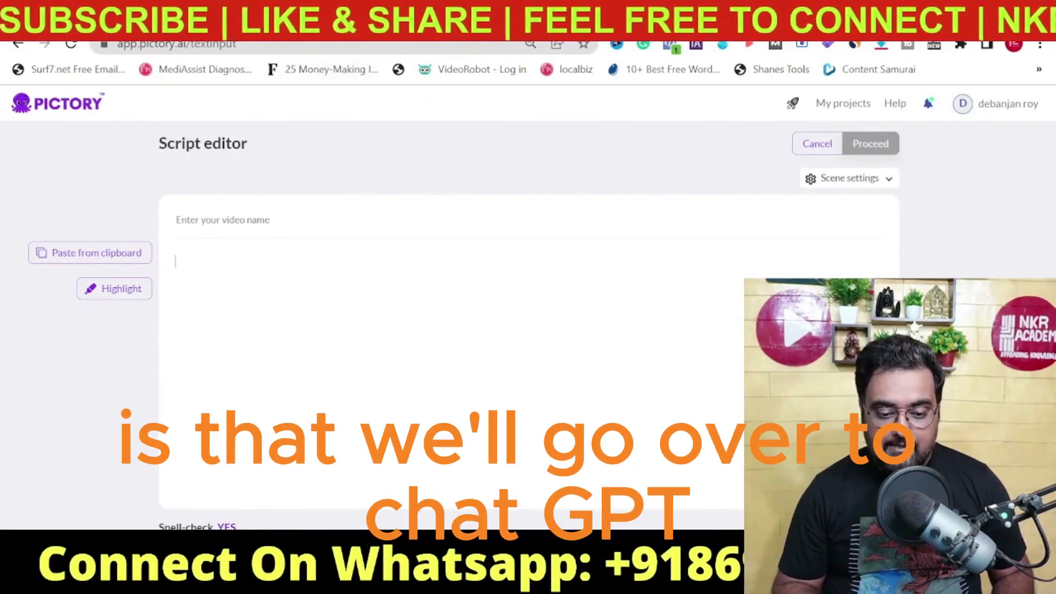
{"action": "key", "text": "ctrl+Tab"}
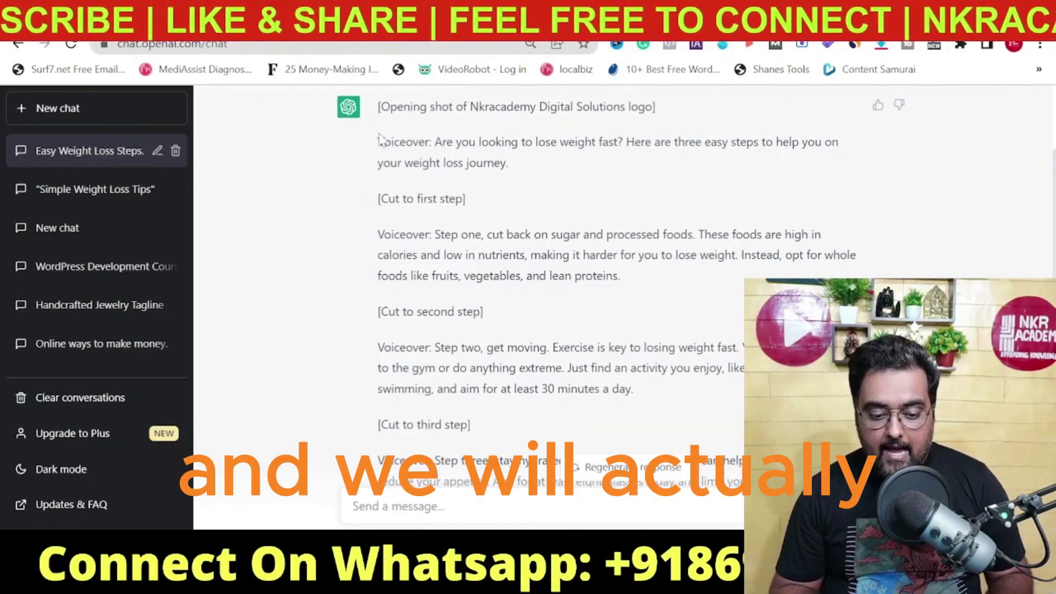
{"action": "left_click_drag", "start_coordinate": [379, 137], "coordinate": [545, 468]}
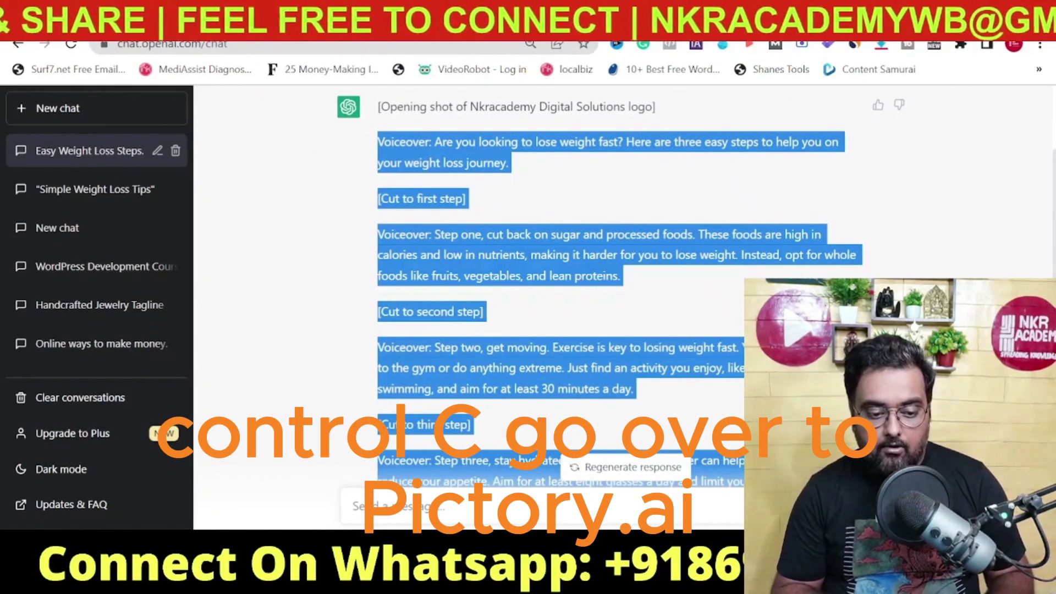
{"action": "key", "text": "ctrl+shift+Tab"}
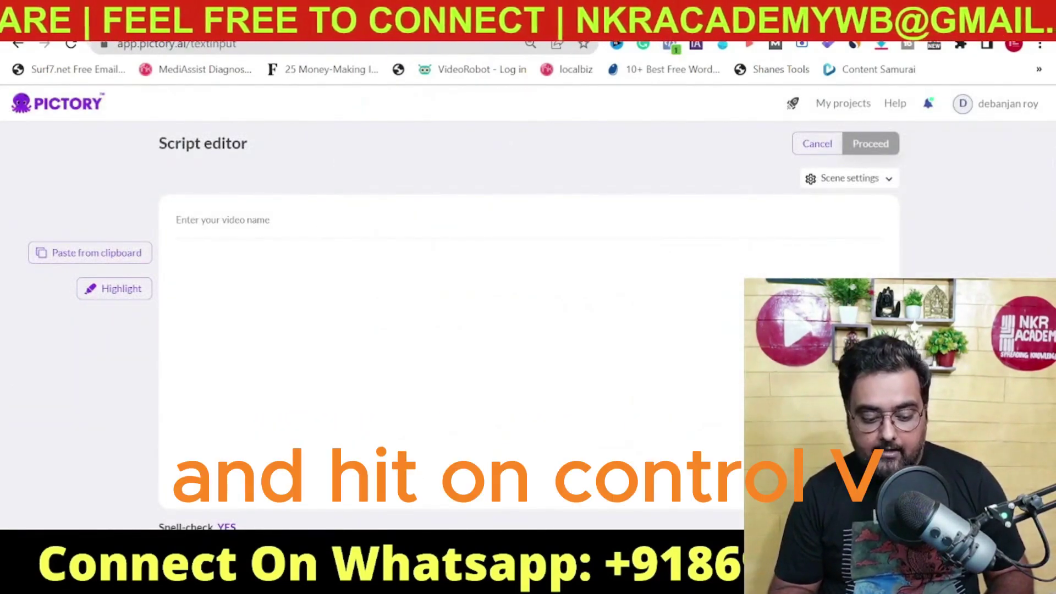
{"action": "key", "text": "ctrl+v"}
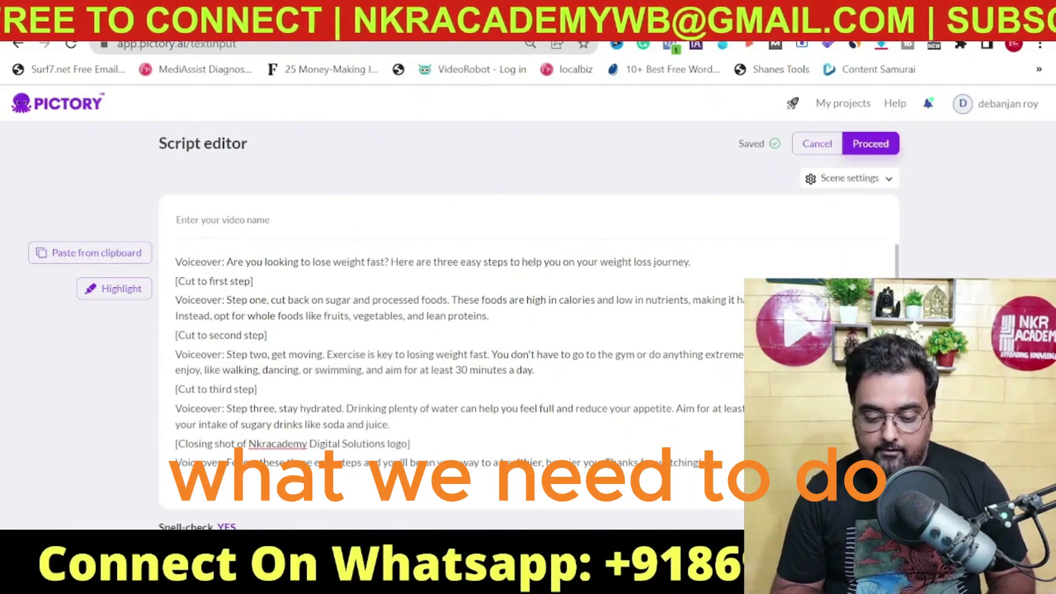
Delete the [Cut to first step] cue and Voiceover label, and name the video 'yt shorts on weightloss'.
{"action": "left_click_drag", "start_coordinate": [253, 281], "coordinate": [176, 281]}
{"action": "key", "text": "BackSpace"}
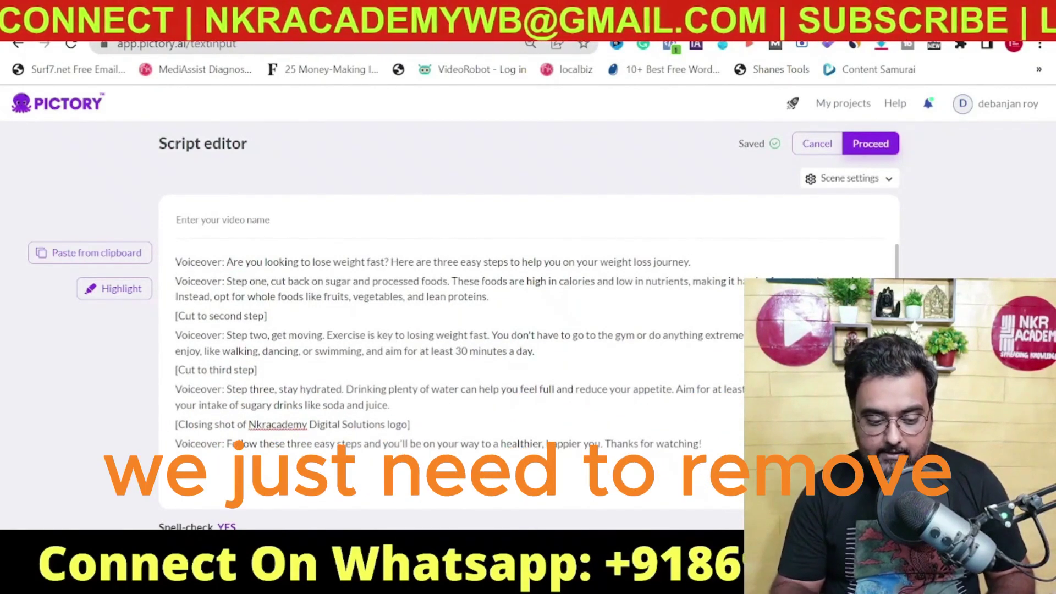
{"action": "left_click_drag", "start_coordinate": [225, 262], "coordinate": [176, 261]}
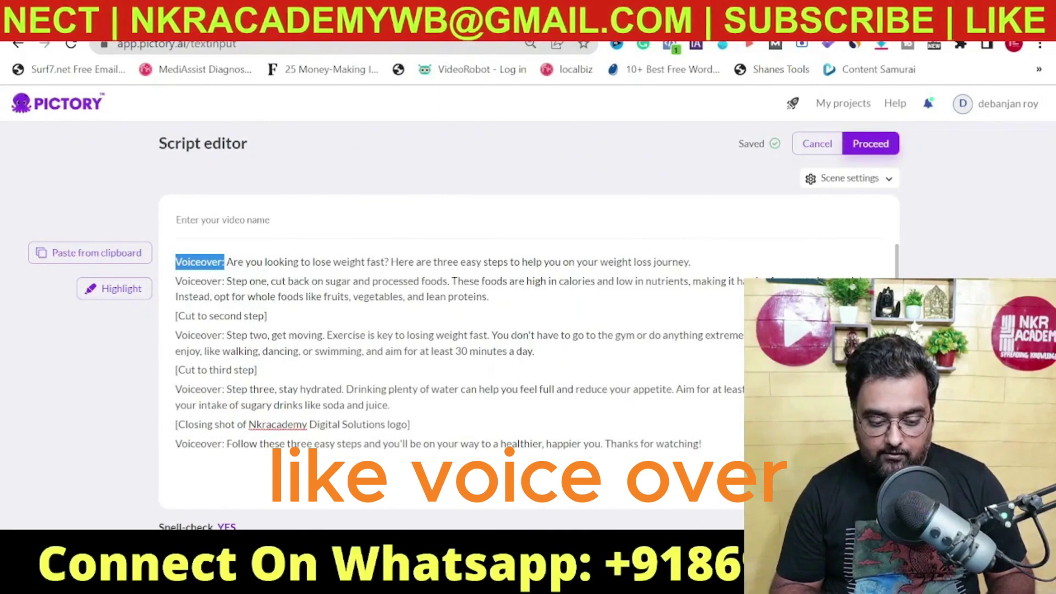
{"action": "key", "text": "BackSpace"}
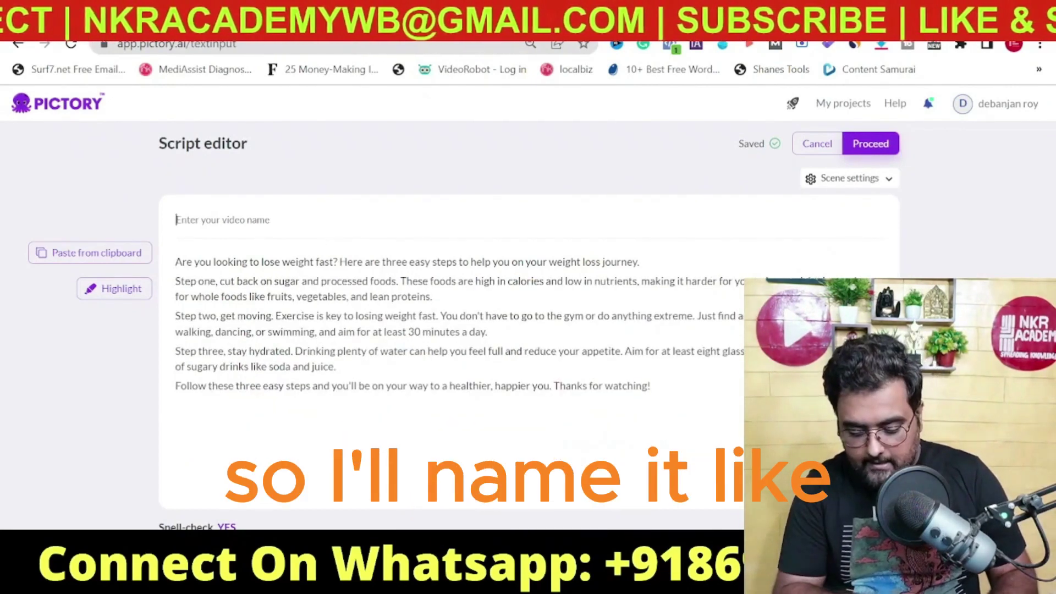
{"action": "type", "text": "yt"}
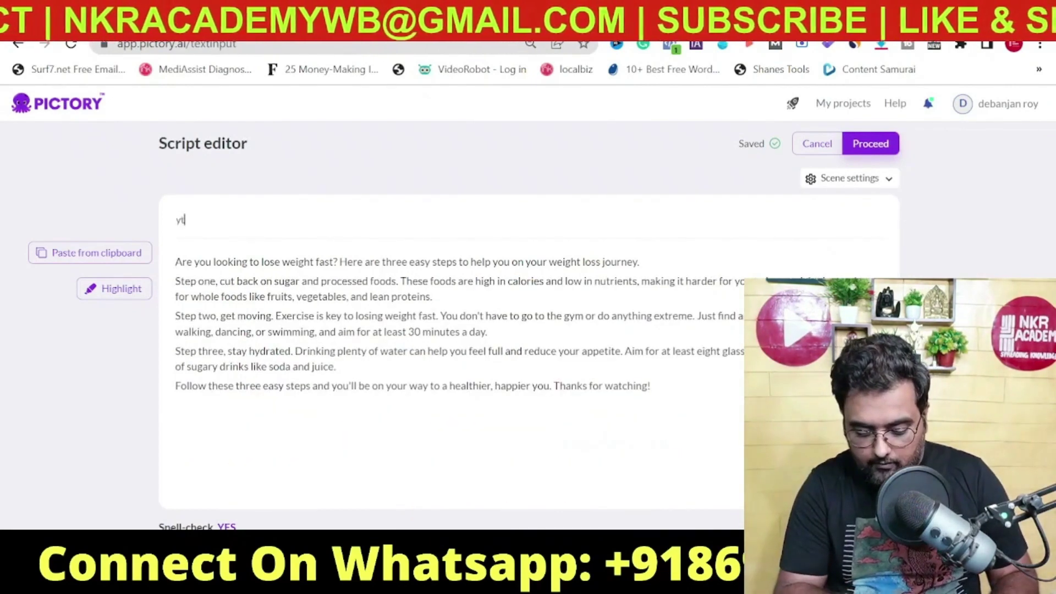
{"action": "type", "text": " shorts"}
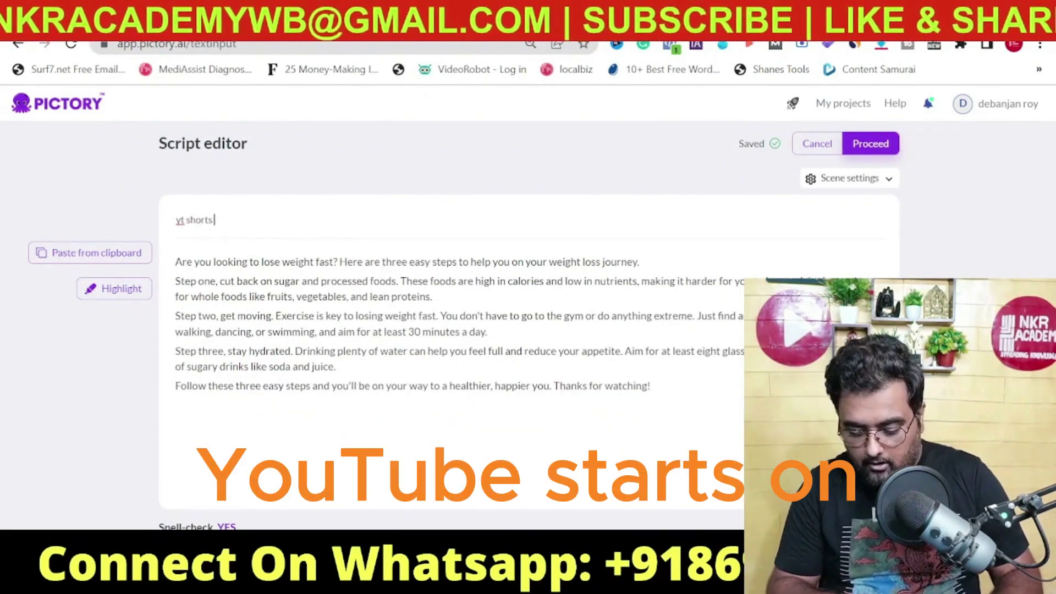
{"action": "type", "text": " on weightloss"}
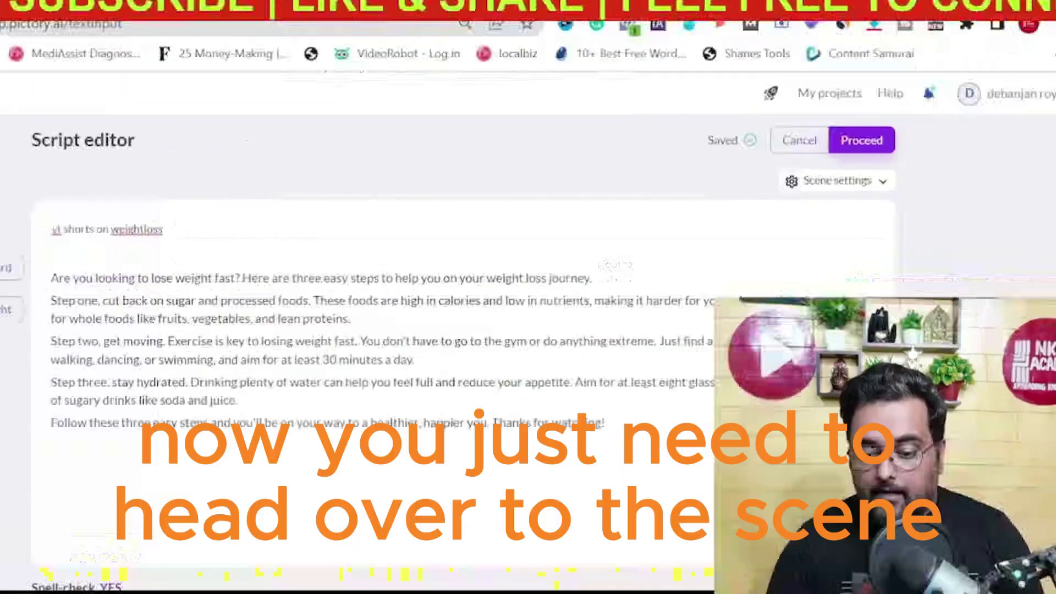
In Scene settings, switch 'Create new scenes on' from Both to Line break.
{"action": "left_click", "coordinate": [852, 178]}
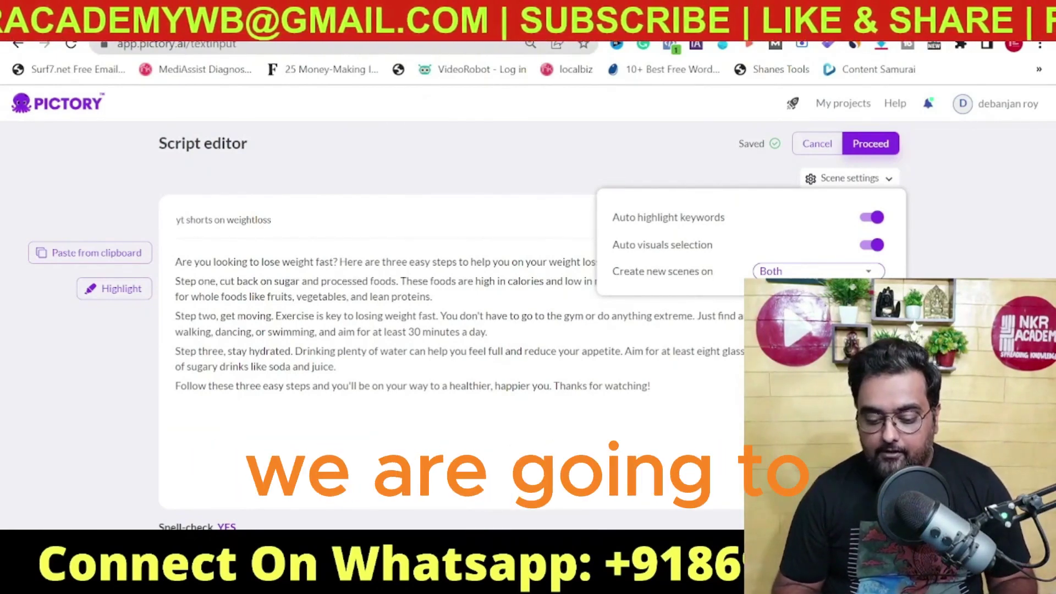
{"action": "left_click", "coordinate": [818, 271]}
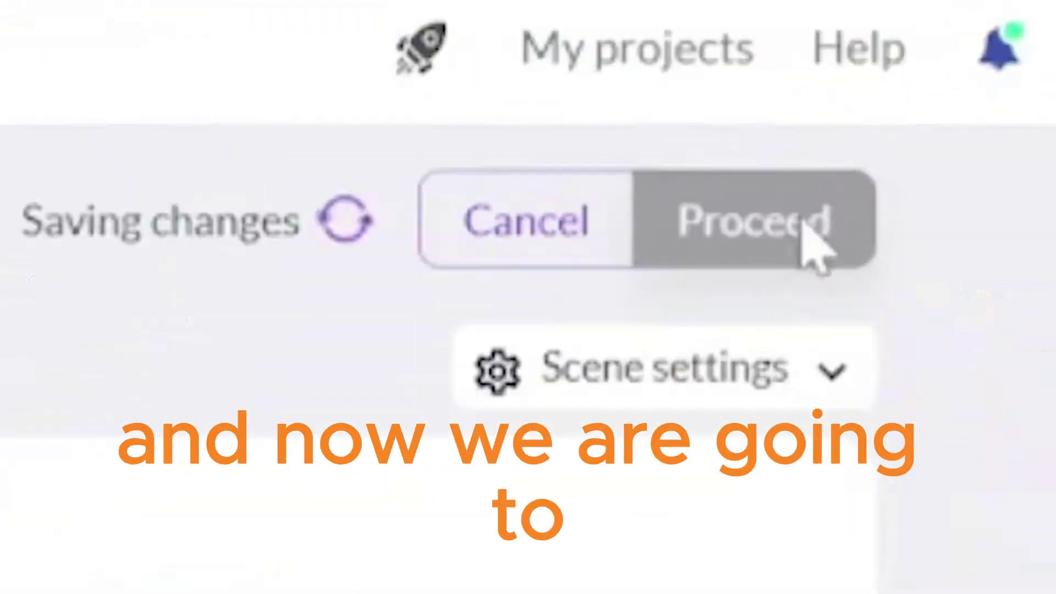
Pick the Lemon template with the vertical 9:16 aspect ratio.
{"action": "left_click", "coordinate": [758, 223]}
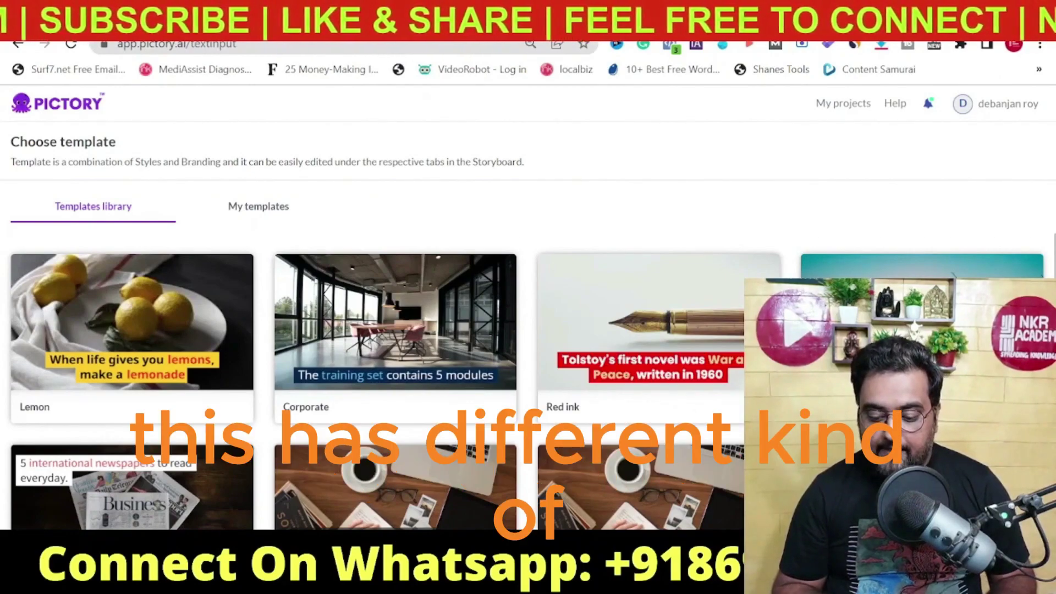
{"action": "scroll", "coordinate": [385, 385], "scroll_direction": "down", "scroll_amount": 10}
{"action": "scroll", "coordinate": [1051, 238], "scroll_direction": "down", "scroll_amount": 3}
{"action": "scroll", "coordinate": [1050, 237], "scroll_direction": "up", "scroll_amount": 8}
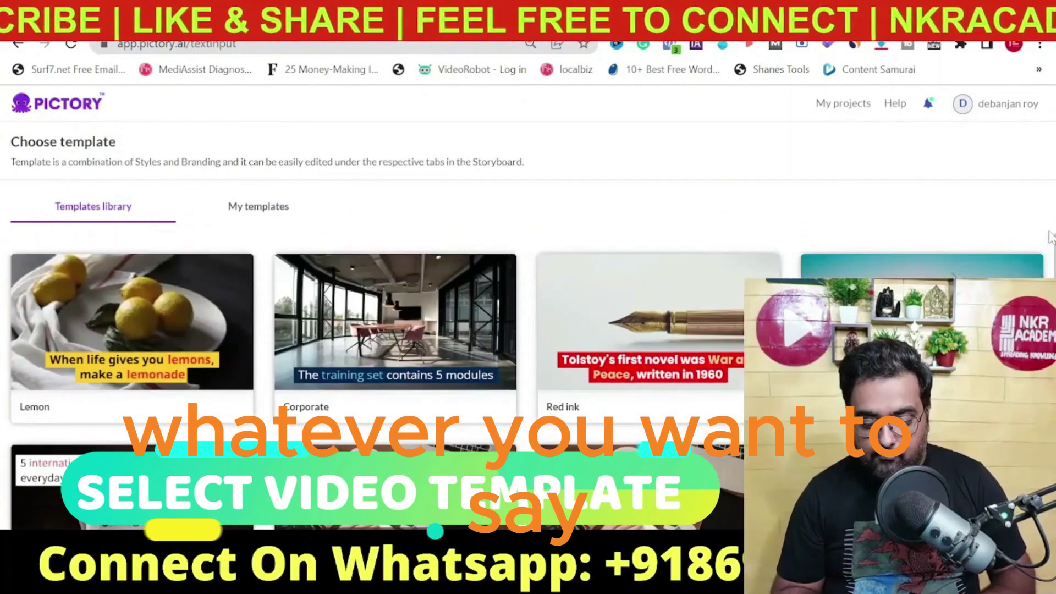
{"action": "mouse_move", "coordinate": [687, 376]}
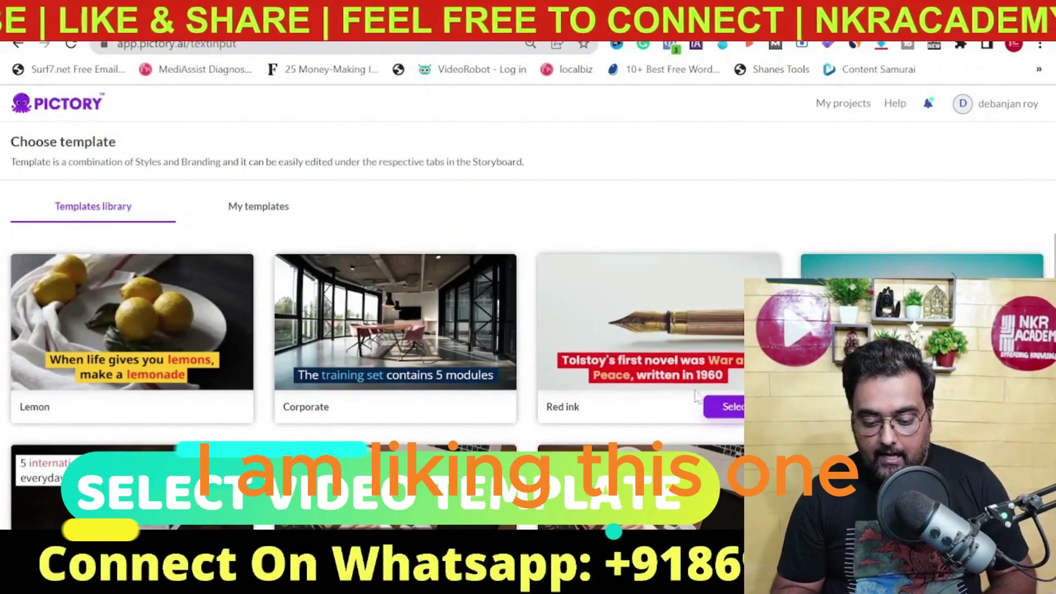
{"action": "mouse_move", "coordinate": [177, 311]}
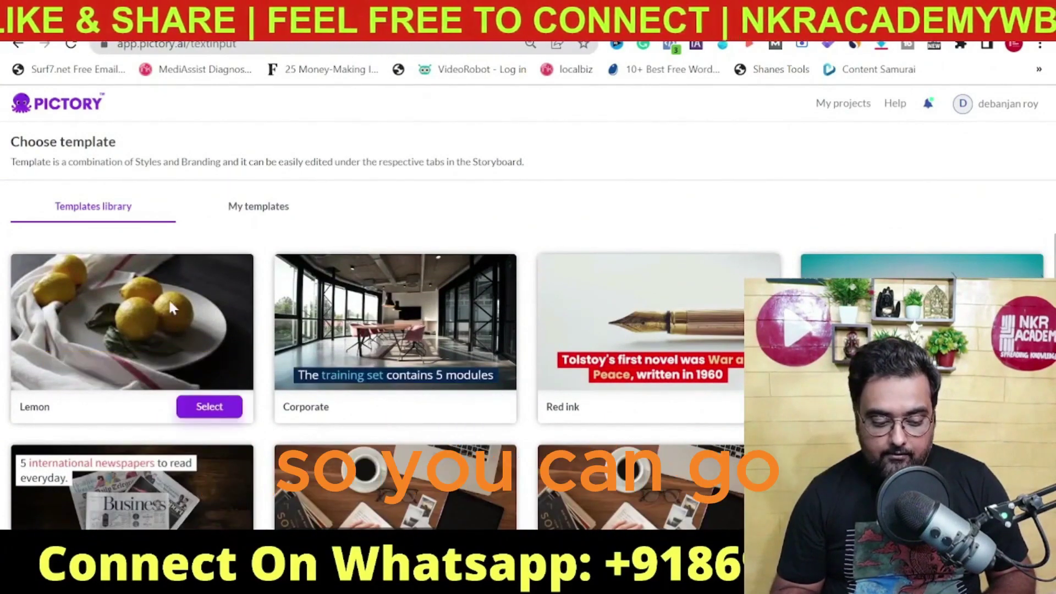
{"action": "left_click", "coordinate": [203, 410]}
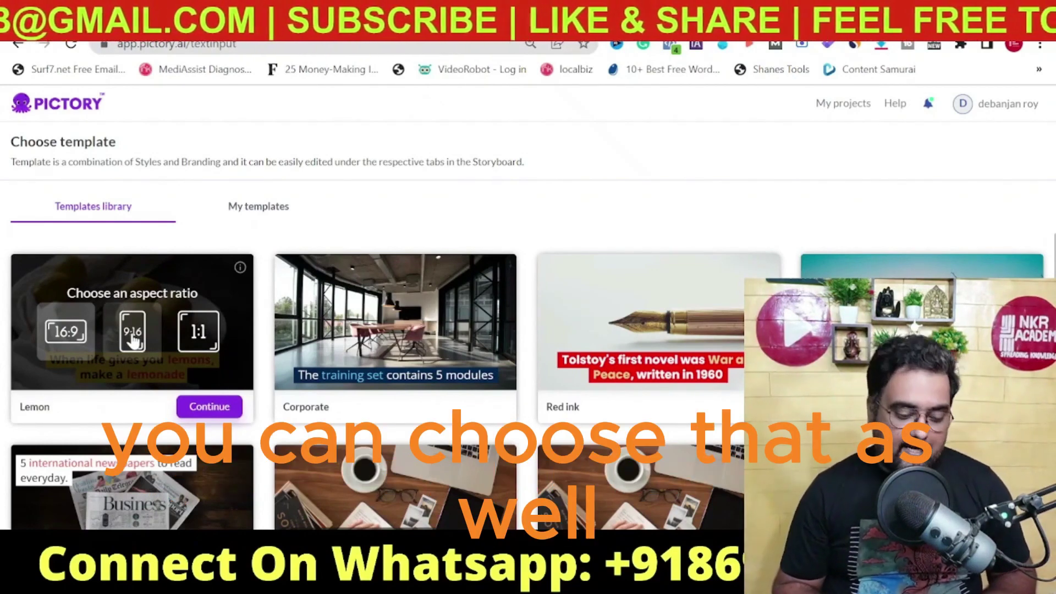
{"action": "left_click", "coordinate": [132, 335]}
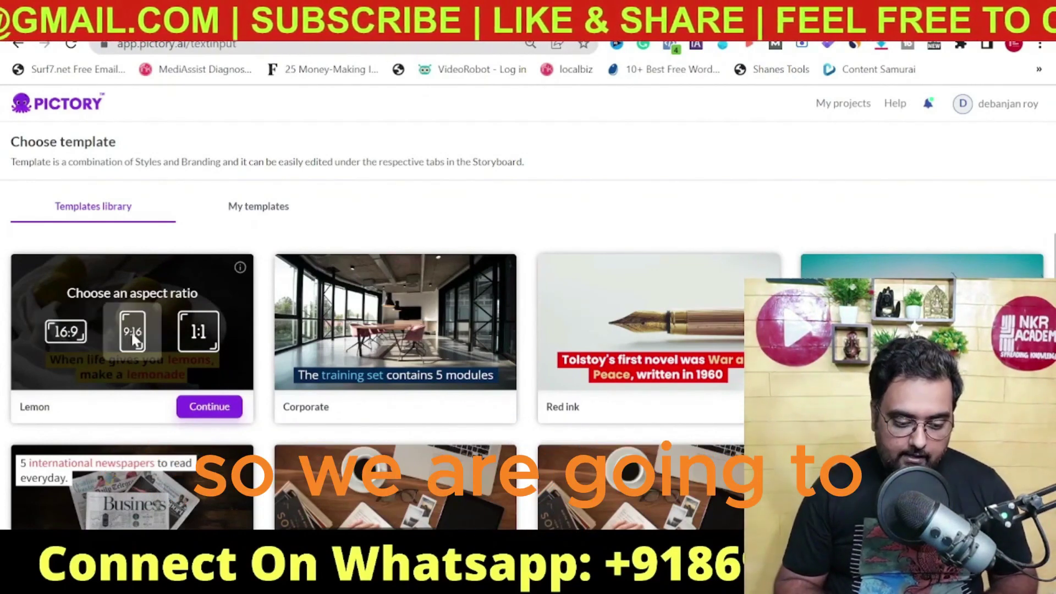
Confirm the Lemon 9:16 choice and review the generated scenes, estimated at 1m 9s.
{"action": "left_click", "coordinate": [210, 407]}
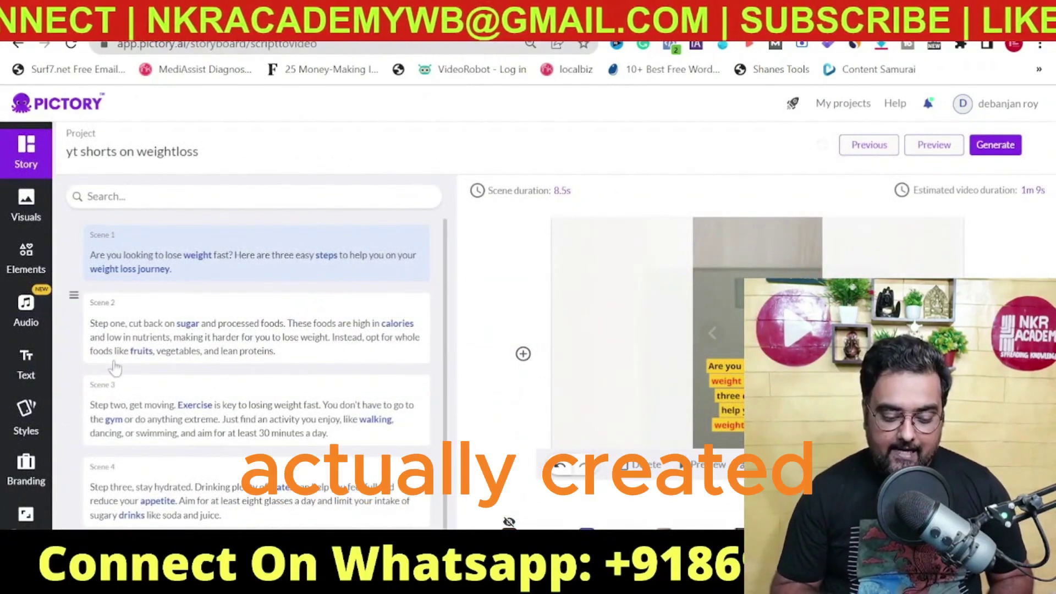
{"action": "scroll", "coordinate": [448, 297], "scroll_direction": "down", "scroll_amount": 1}
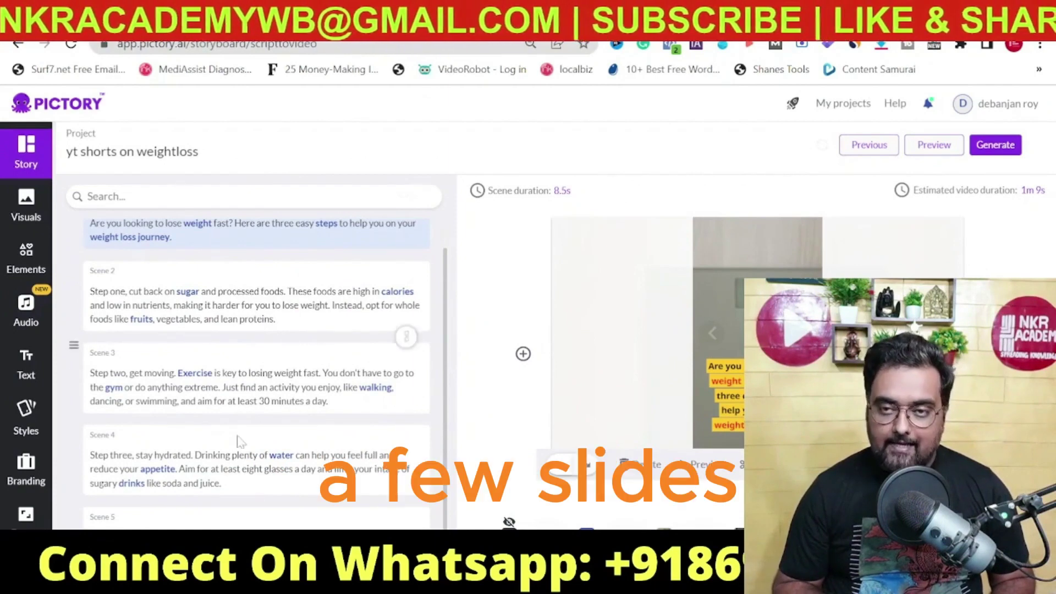
{"action": "scroll", "coordinate": [449, 370], "scroll_direction": "up", "scroll_amount": 1}
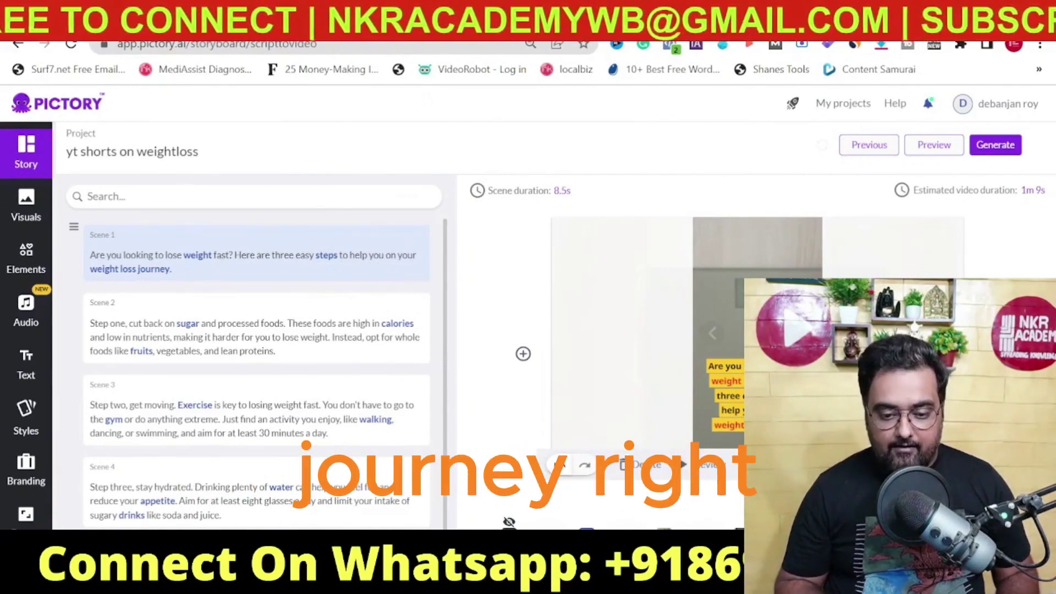
Set Scene 1's duration to 4.5 seconds, cutting the estimated length to 1m 5s.
{"action": "left_click", "coordinate": [563, 192]}
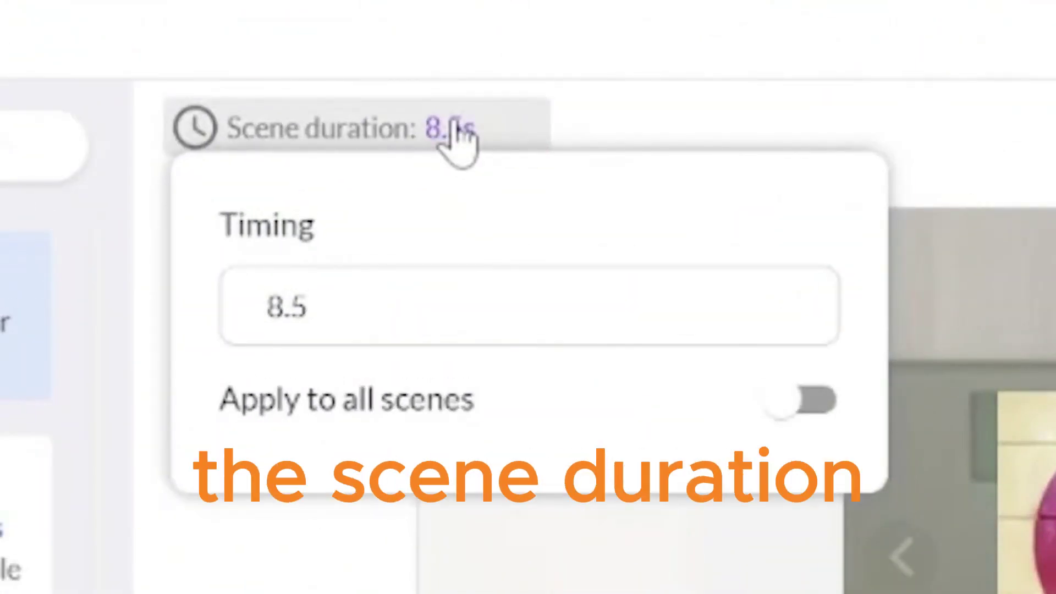
{"action": "left_click", "coordinate": [1024, 187]}
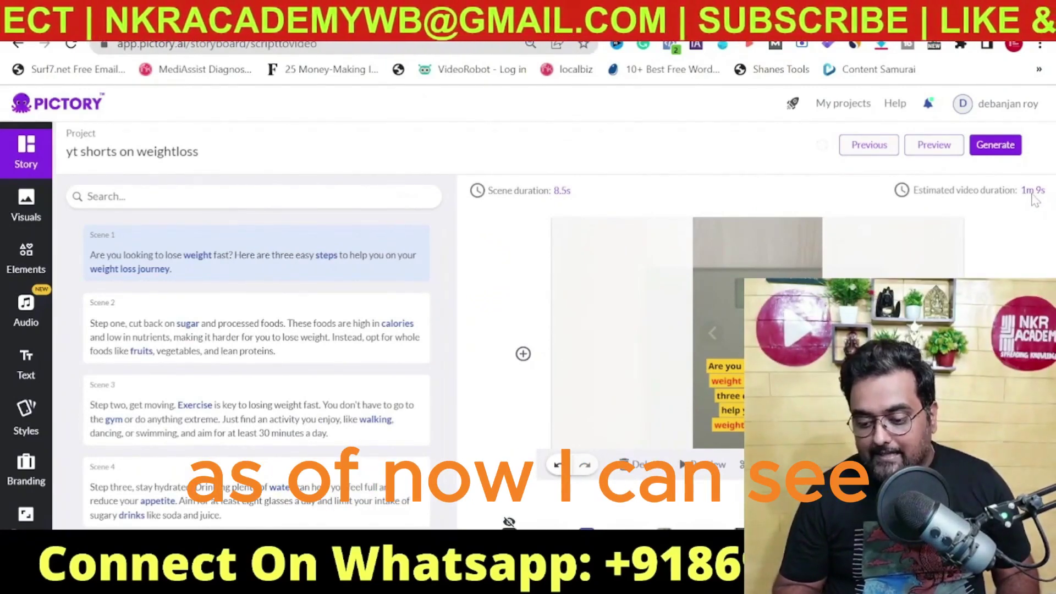
{"action": "left_click", "coordinate": [559, 200]}
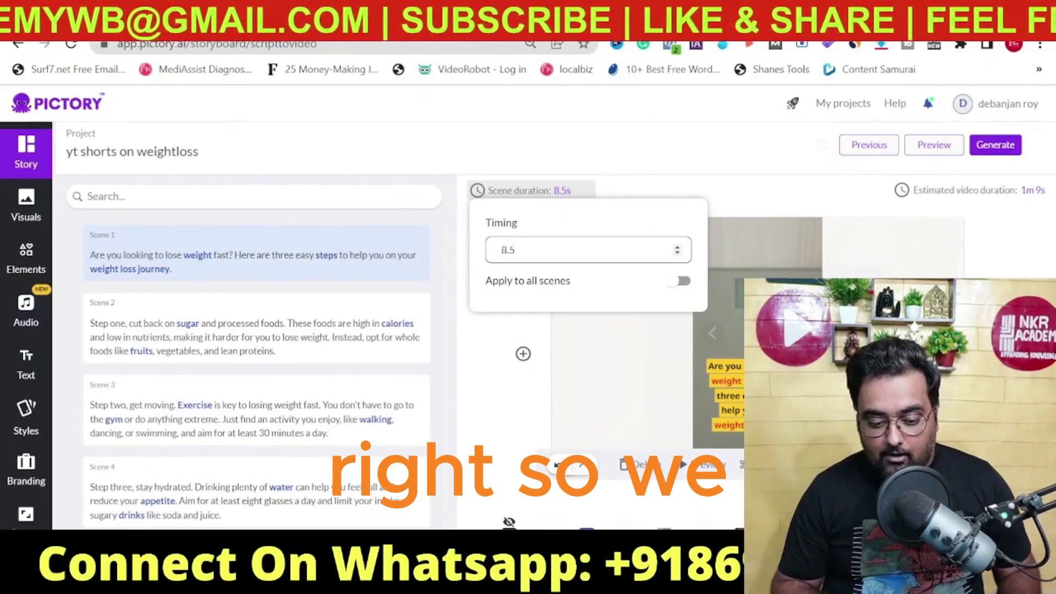
{"action": "left_click", "coordinate": [681, 258]}
{"action": "left_click", "coordinate": [680, 257]}
{"action": "left_click", "coordinate": [680, 257]}
{"action": "left_click", "coordinate": [680, 257]}
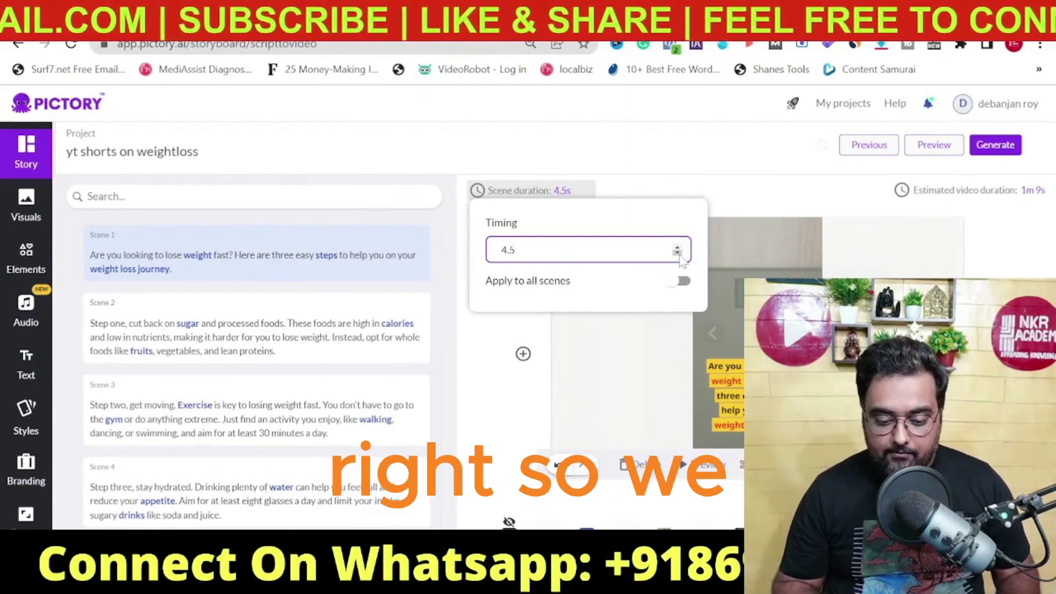
{"action": "left_click", "coordinate": [615, 317]}
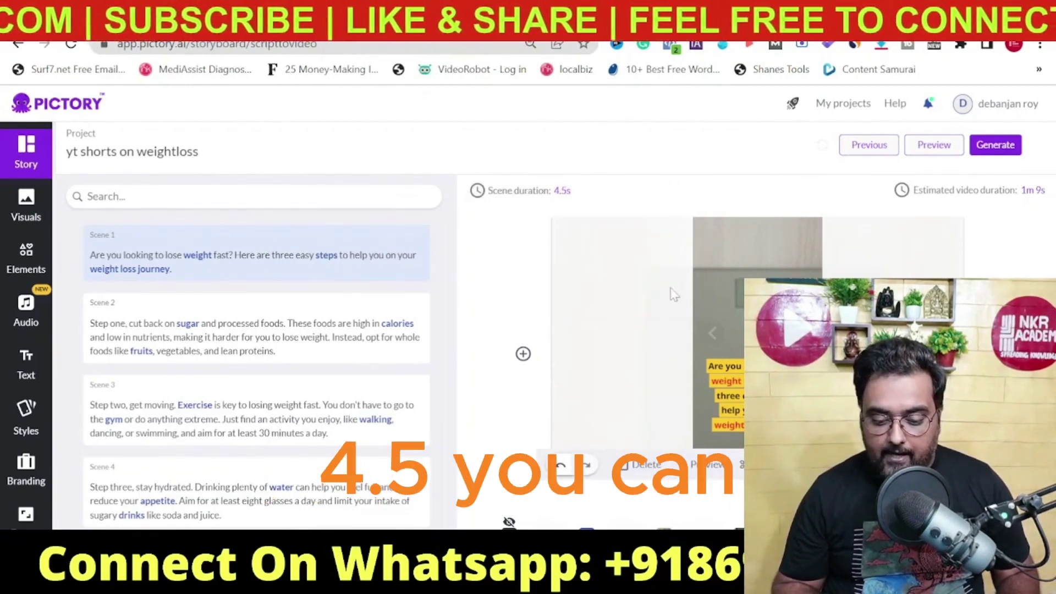
{"action": "left_click", "coordinate": [560, 192]}
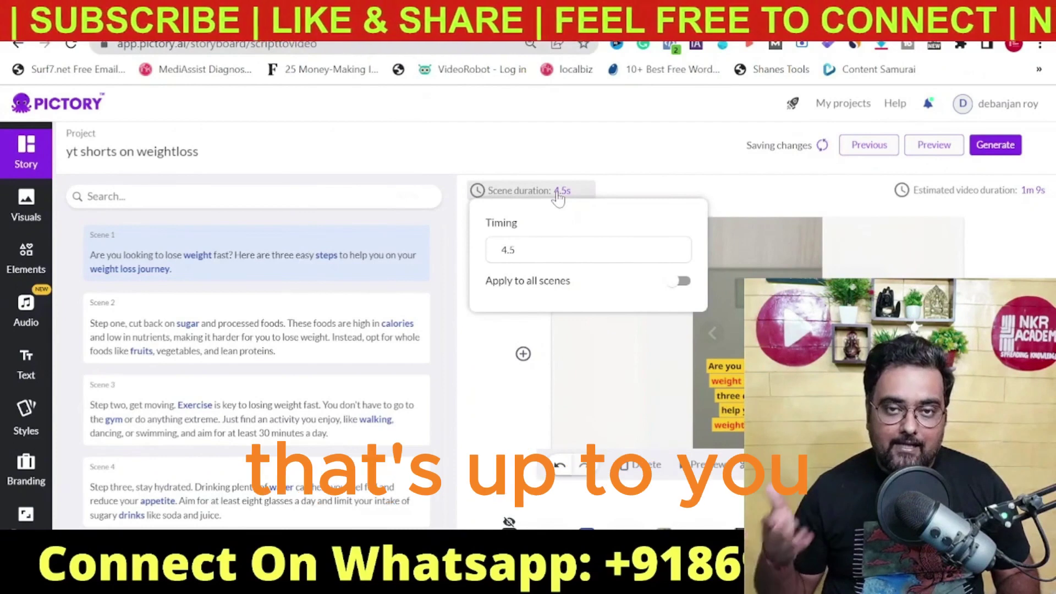
{"action": "left_click", "coordinate": [463, 209]}
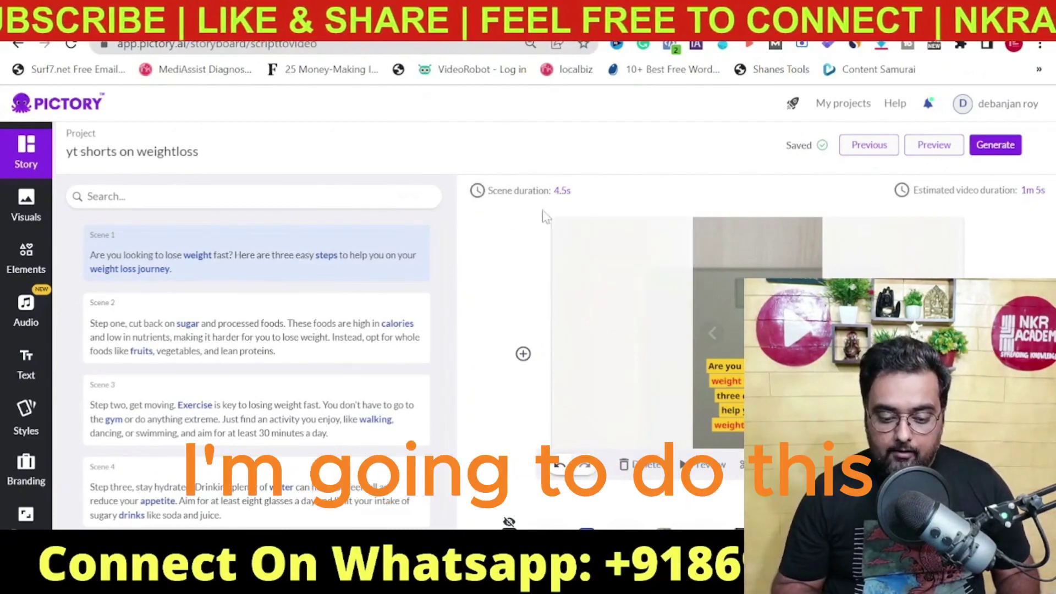
{"action": "left_click", "coordinate": [552, 194]}
{"action": "left_click", "coordinate": [455, 238]}
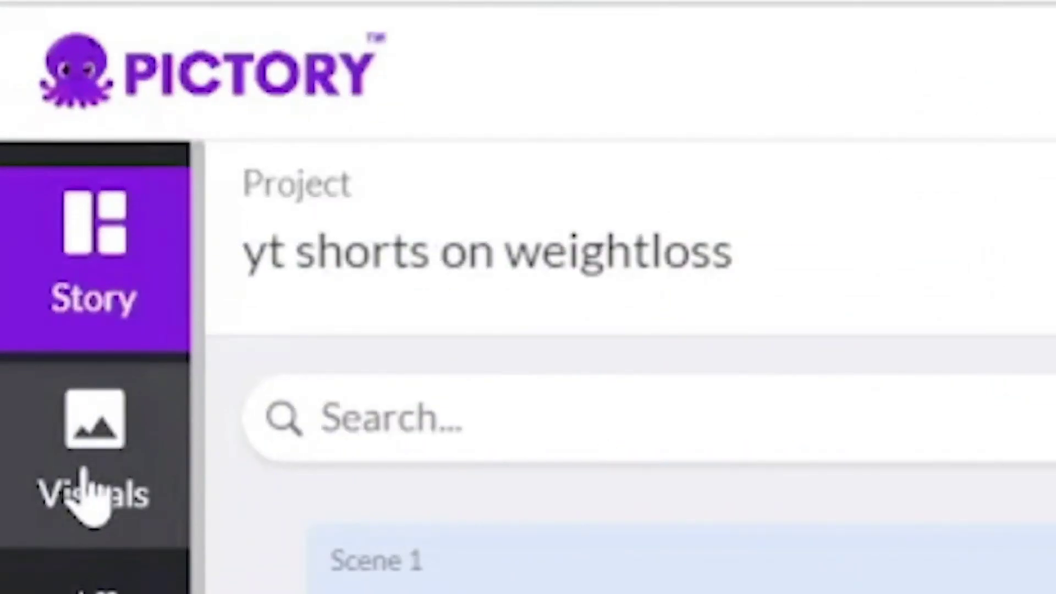
Apply a weight-loss stock clip from the Visuals library to Scene 1, then advance to Scene 2.
{"action": "left_click", "coordinate": [87, 493]}
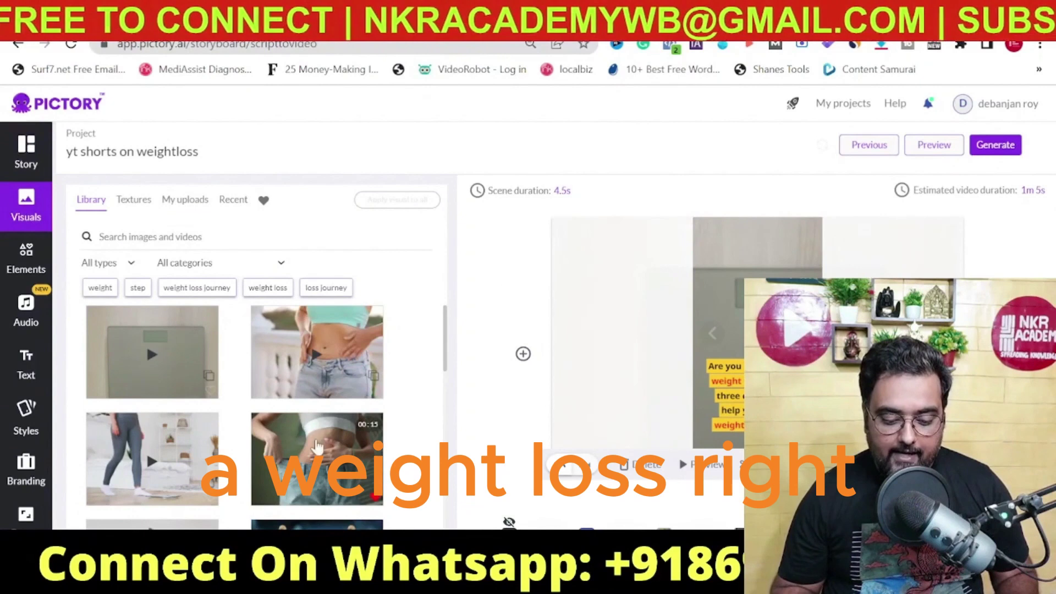
{"action": "left_click", "coordinate": [317, 368]}
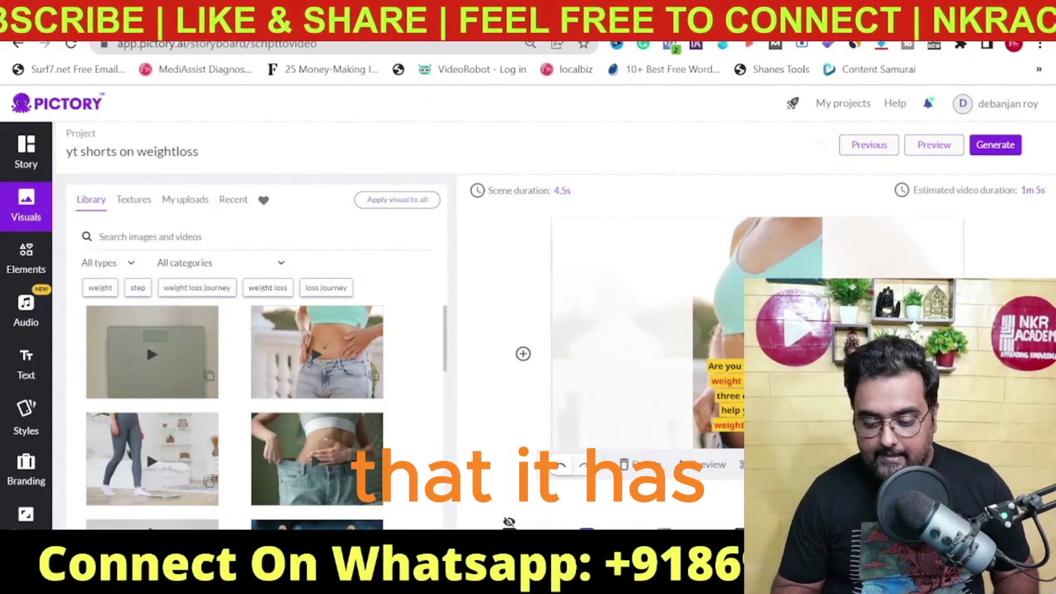
{"action": "left_click", "coordinate": [814, 333]}
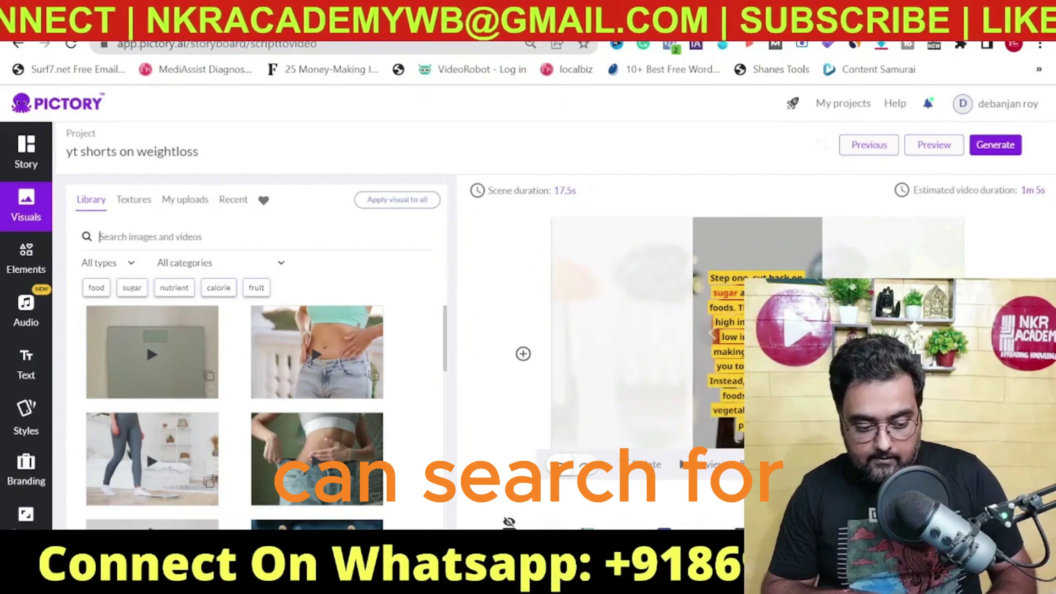
Search visuals for 'processed foods', favourite a clip, and apply the bread clip to Scene 2.
{"action": "left_click", "coordinate": [165, 237]}
{"action": "type", "text": "proc"}
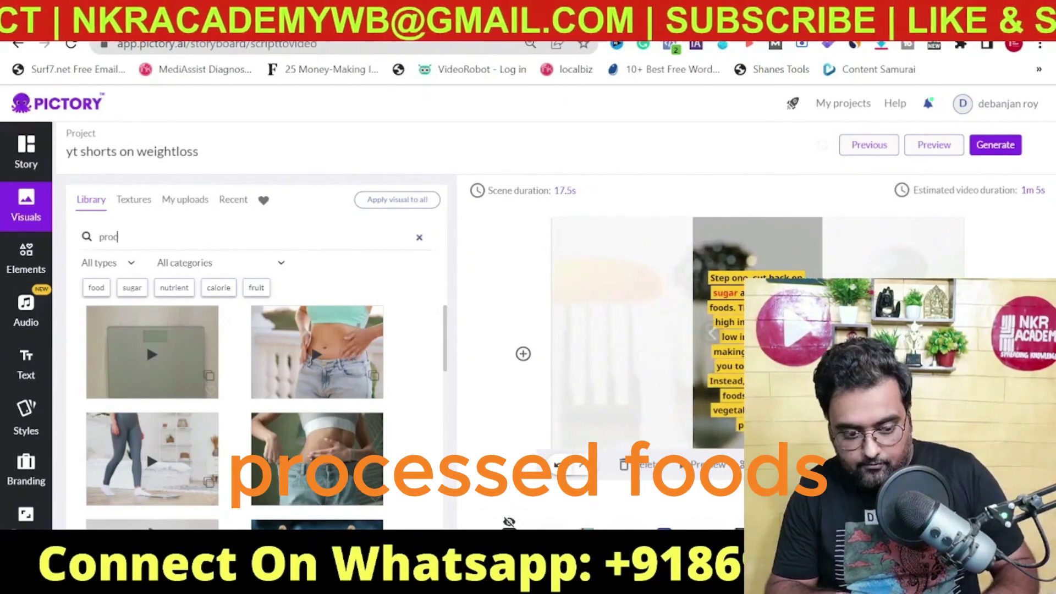
{"action": "type", "text": "essed foods"}
{"action": "left_click", "coordinate": [172, 266]}
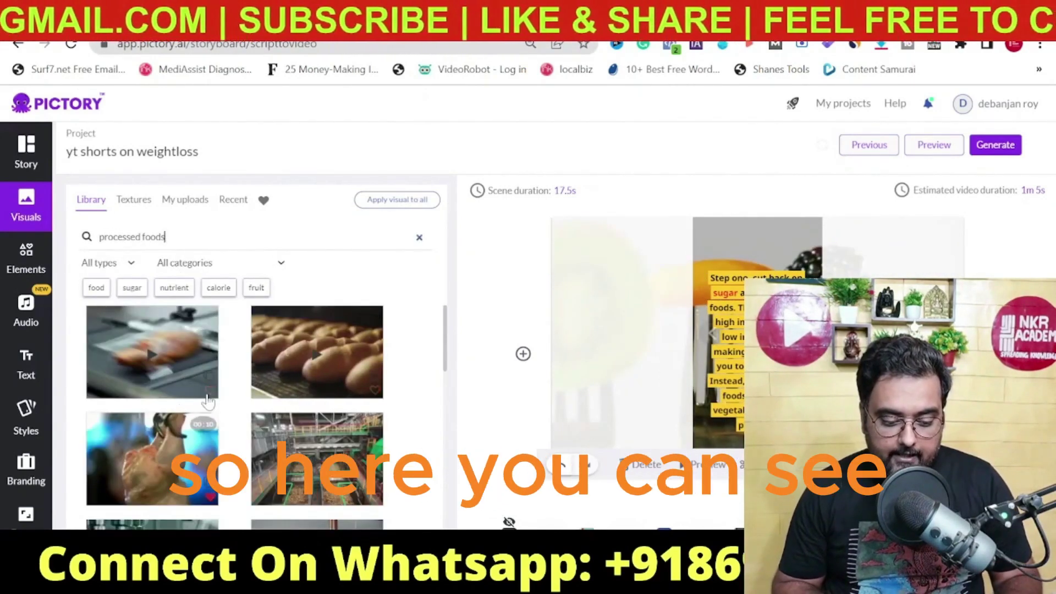
{"action": "left_click", "coordinate": [210, 391]}
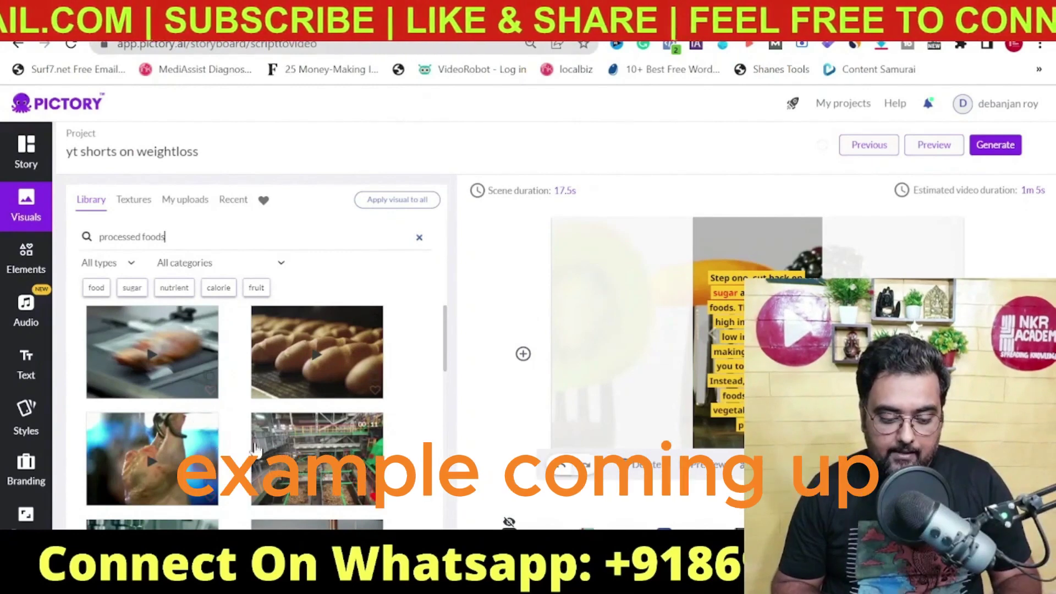
{"action": "left_click", "coordinate": [182, 369]}
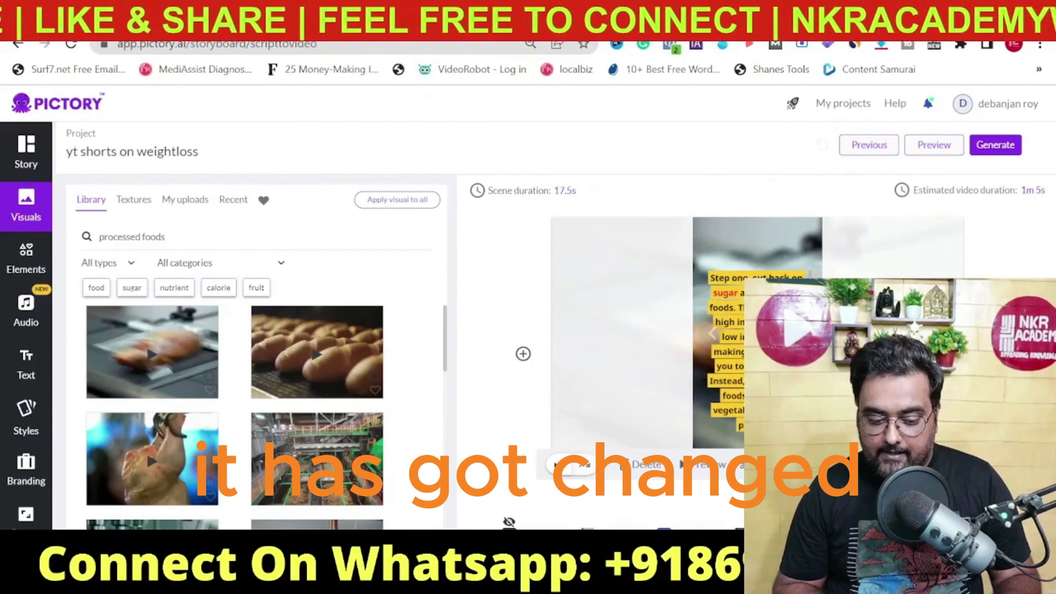
{"action": "left_click", "coordinate": [337, 359]}
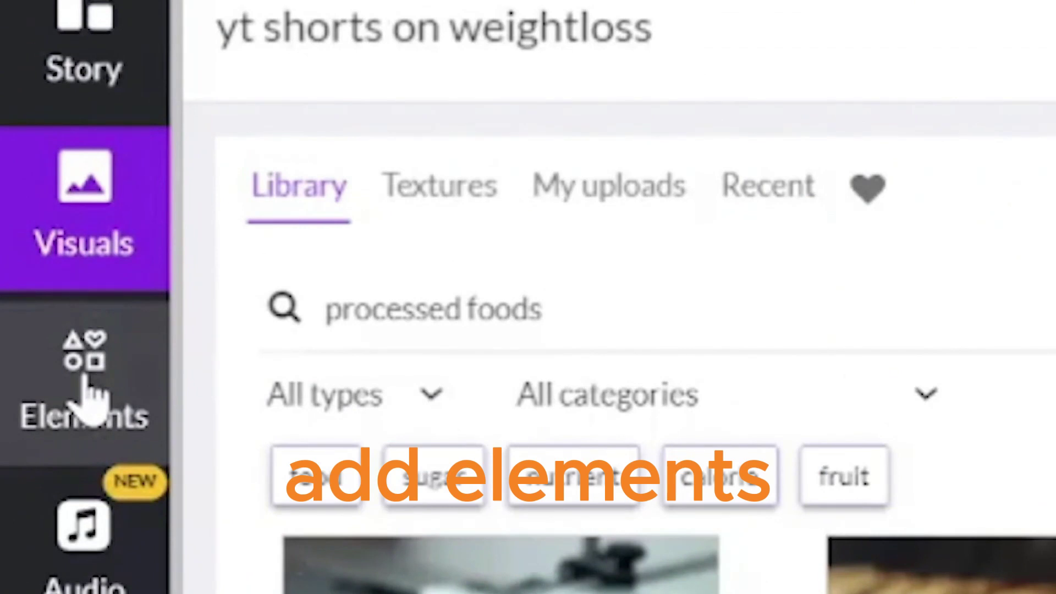
Browse the Elements stickers, then show Audio background music with Tomorrow already applied.
{"action": "left_click", "coordinate": [88, 391]}
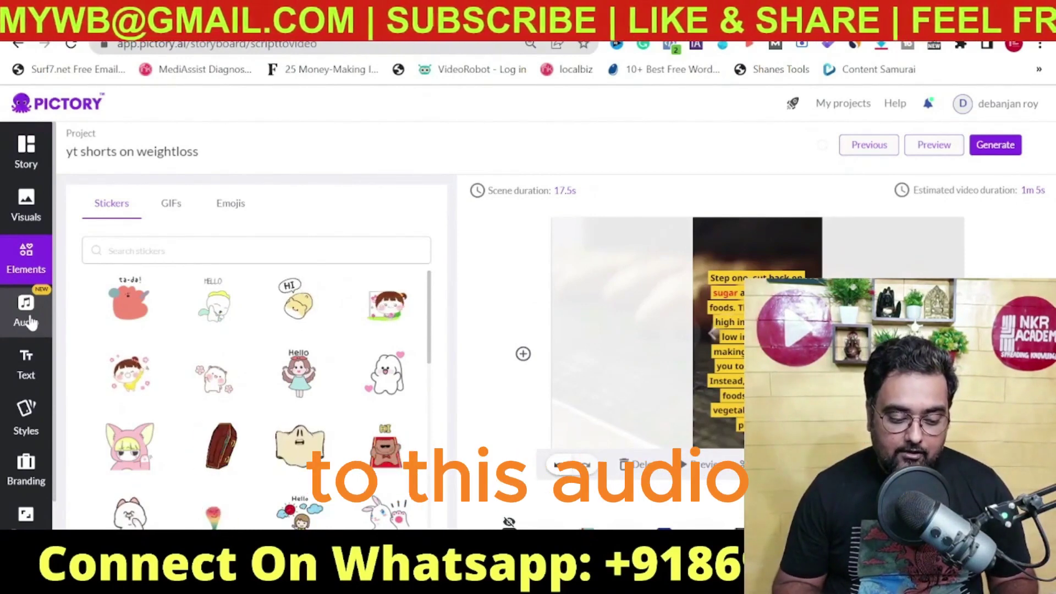
{"action": "left_click", "coordinate": [29, 321]}
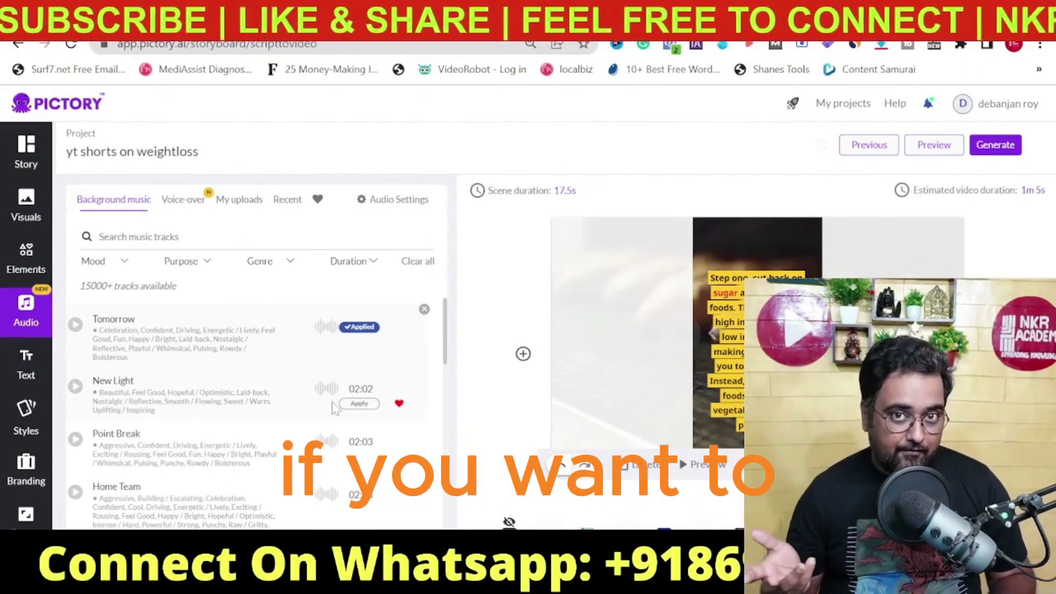
Filter voice-overs to male, apply Jackson and raise the voice-over speed to 122%.
{"action": "left_click", "coordinate": [185, 200]}
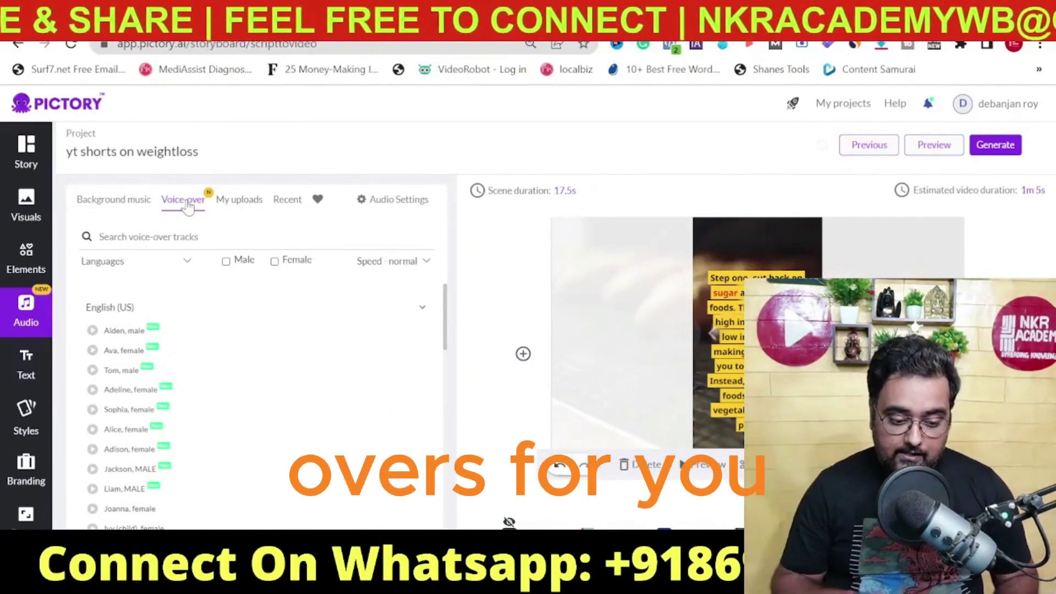
{"action": "left_click", "coordinate": [226, 262]}
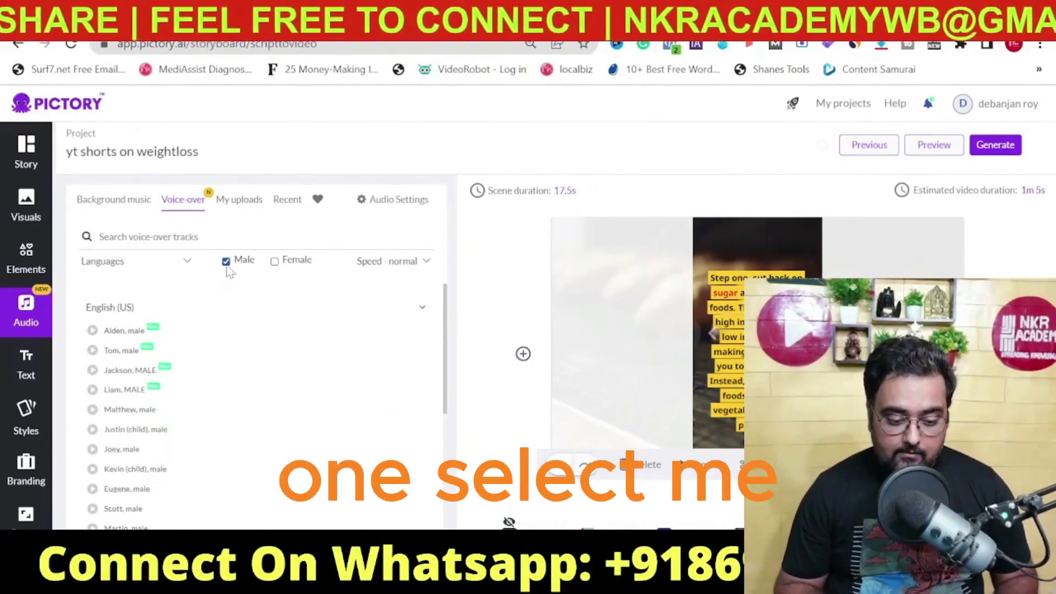
{"action": "mouse_move", "coordinate": [388, 370]}
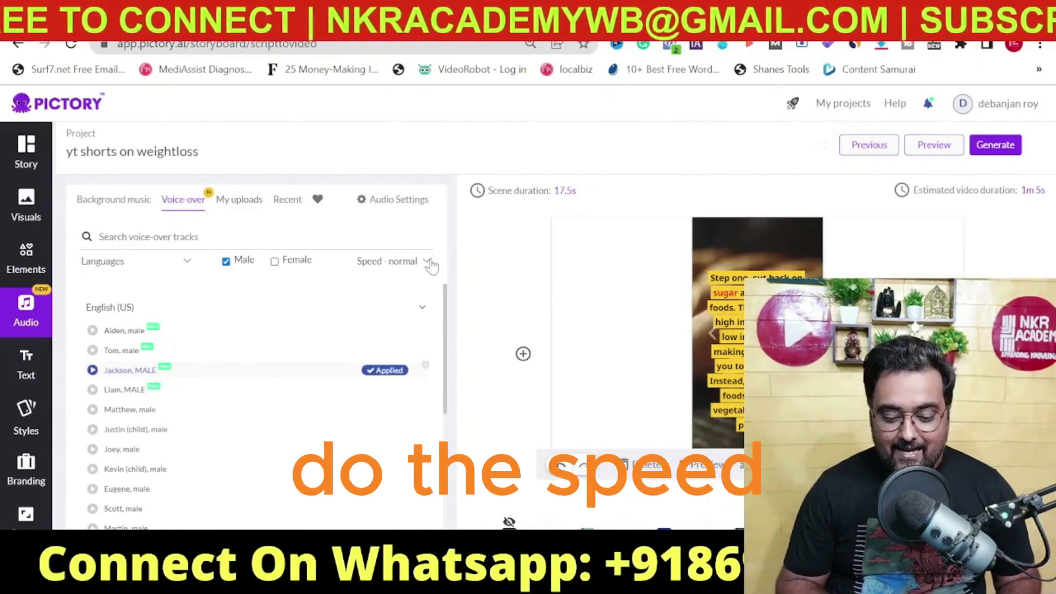
{"action": "left_click", "coordinate": [427, 262]}
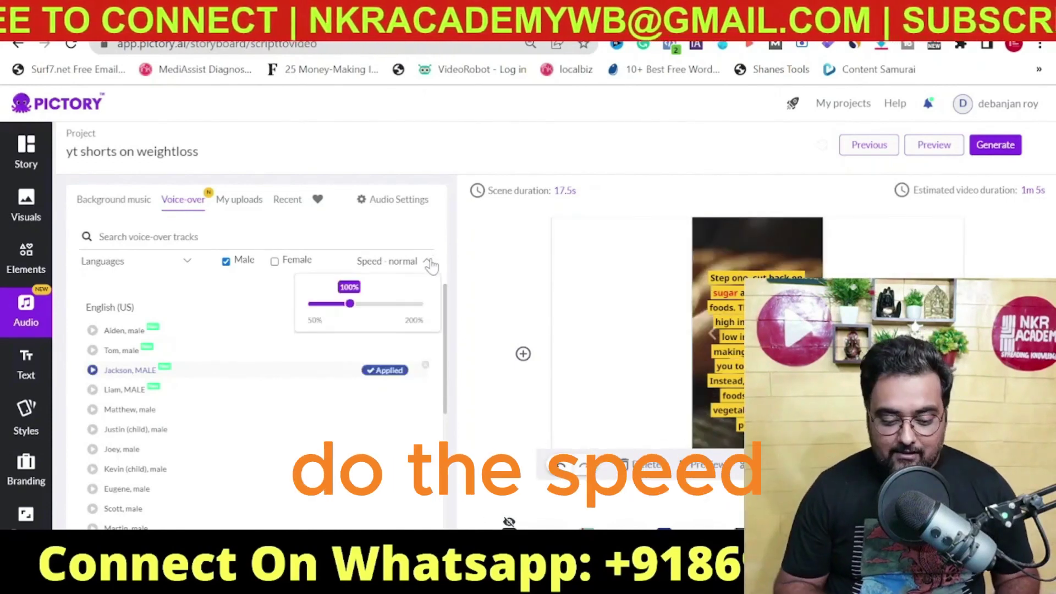
{"action": "left_click", "coordinate": [367, 304]}
Check the background music volume and voice-over language filter, then bring up the Text formats.
{"action": "left_click", "coordinate": [394, 204]}
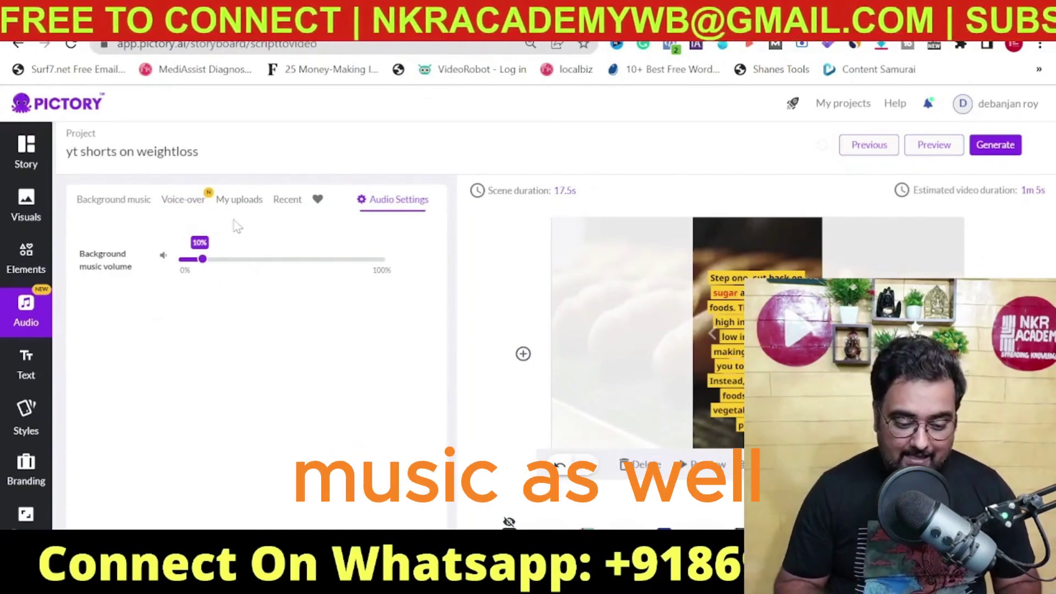
{"action": "left_click", "coordinate": [175, 202]}
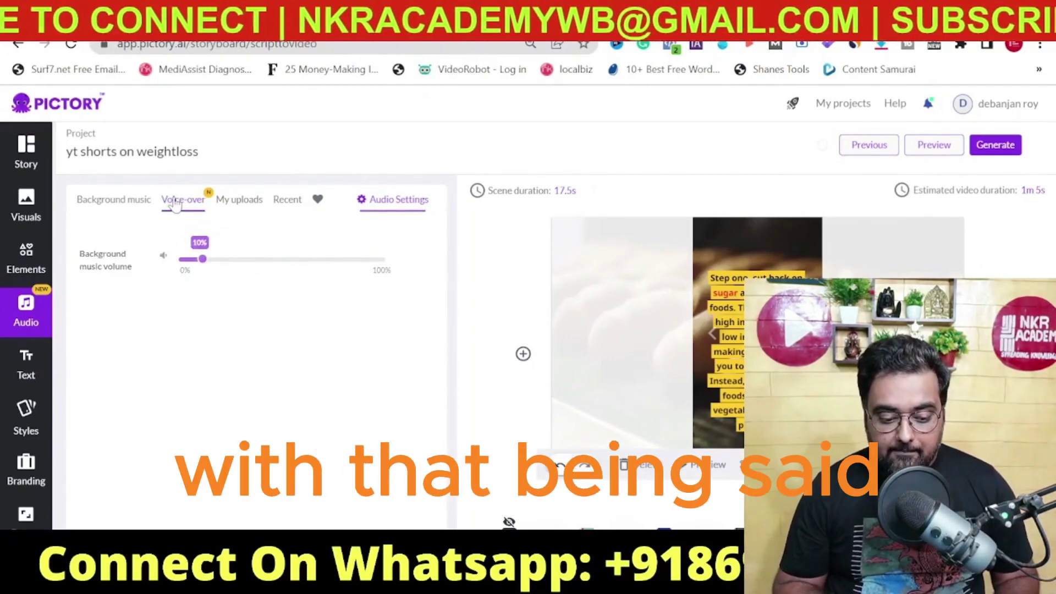
{"action": "left_click_drag", "start_coordinate": [447, 318], "coordinate": [447, 295]}
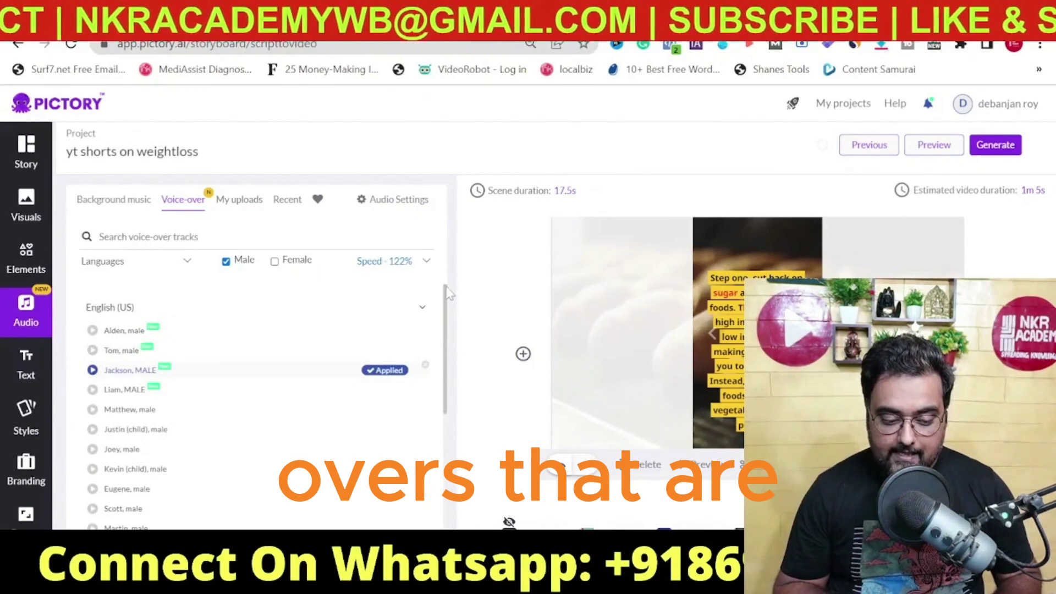
{"action": "left_click", "coordinate": [186, 263]}
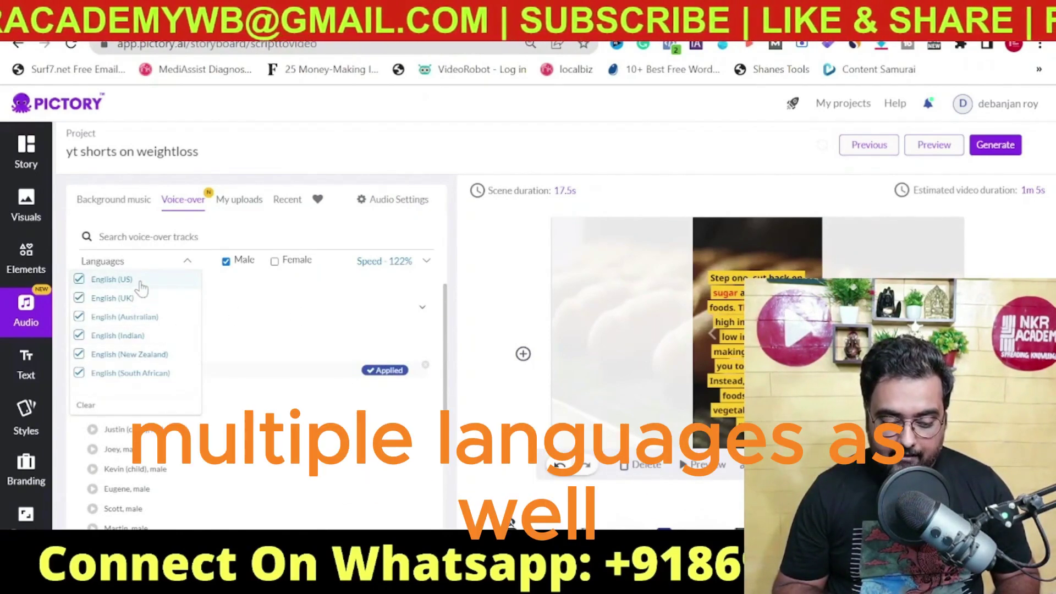
{"action": "key", "text": "Escape"}
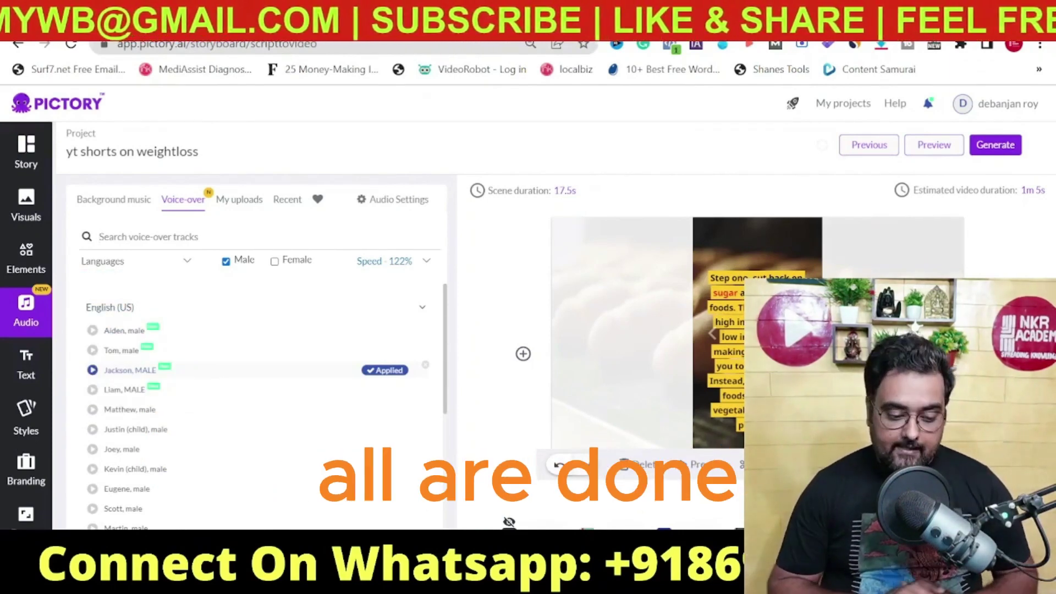
{"action": "left_click", "coordinate": [33, 368]}
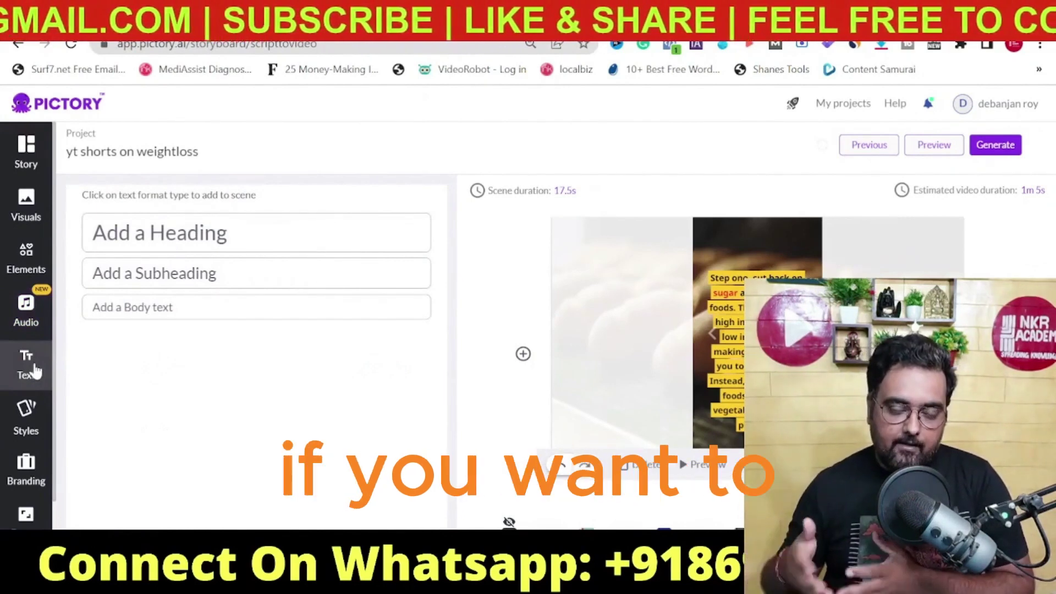
View the Styles templates, then the format settings showing 720p and 9:16 Portrait.
{"action": "left_click", "coordinate": [29, 421]}
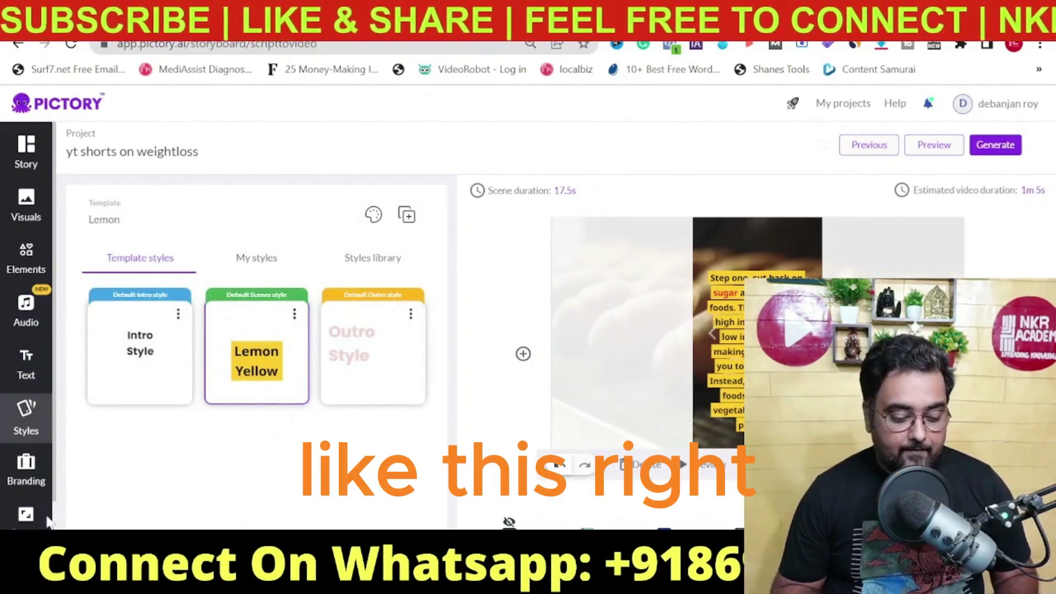
{"action": "left_click", "coordinate": [23, 481]}
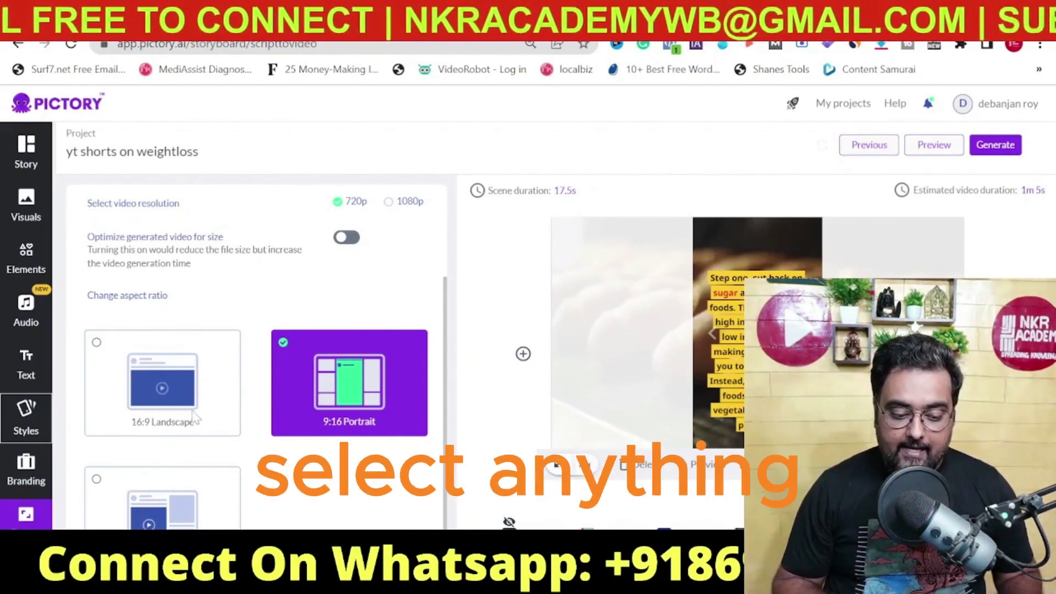
Switch the video resolution to 1080p and show the Generate choices.
{"action": "left_click", "coordinate": [392, 208]}
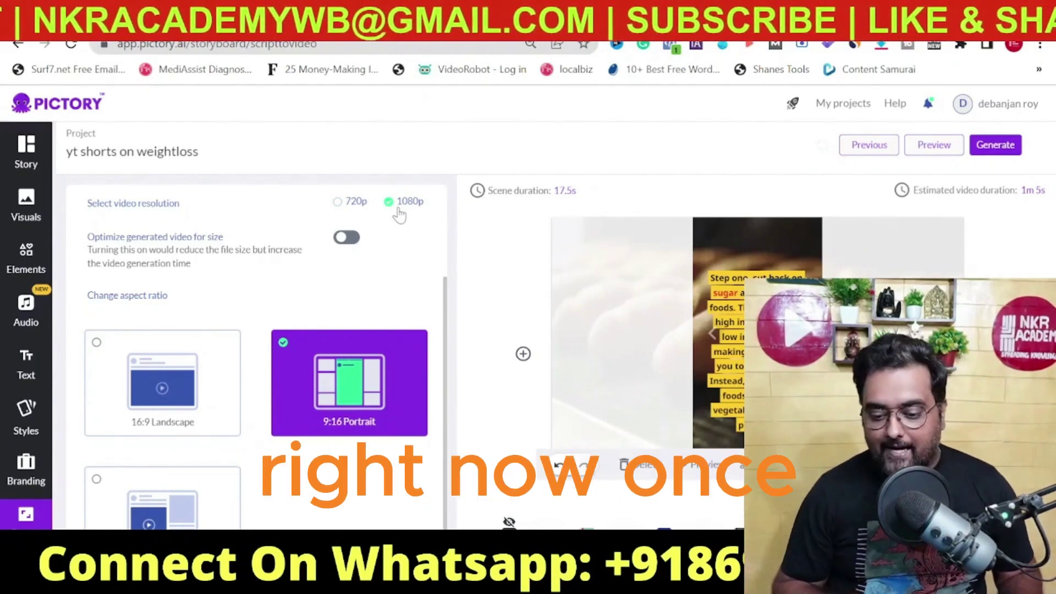
{"action": "left_click", "coordinate": [1010, 154]}
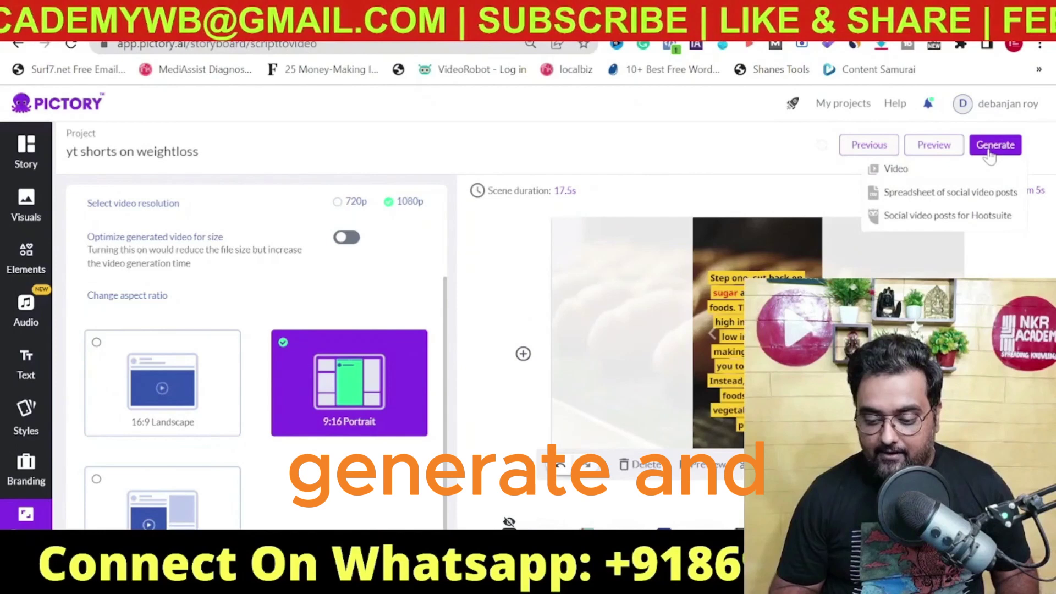
Generate the video, download it, and open the downloaded file from Chrome's download menu.
{"action": "left_click", "coordinate": [901, 172]}
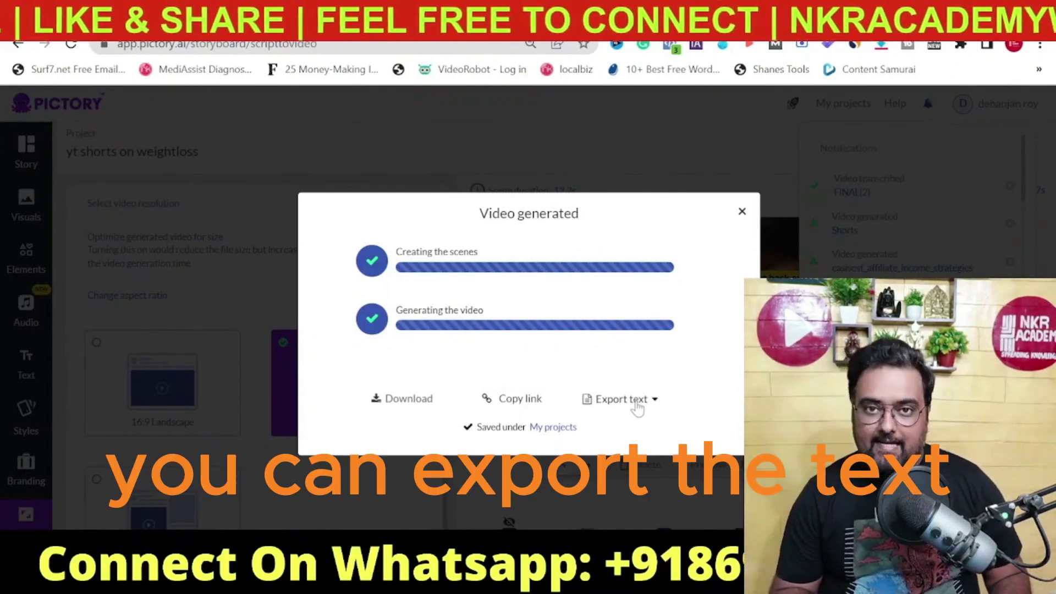
{"action": "left_click", "coordinate": [403, 406]}
{"action": "left_click", "coordinate": [177, 523]}
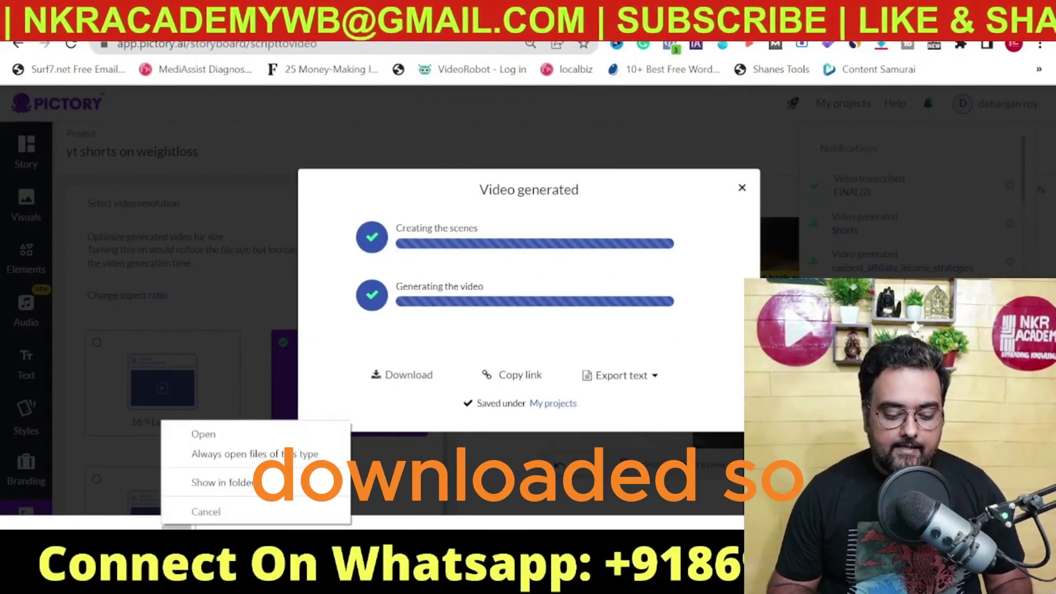
{"action": "left_click", "coordinate": [204, 434]}
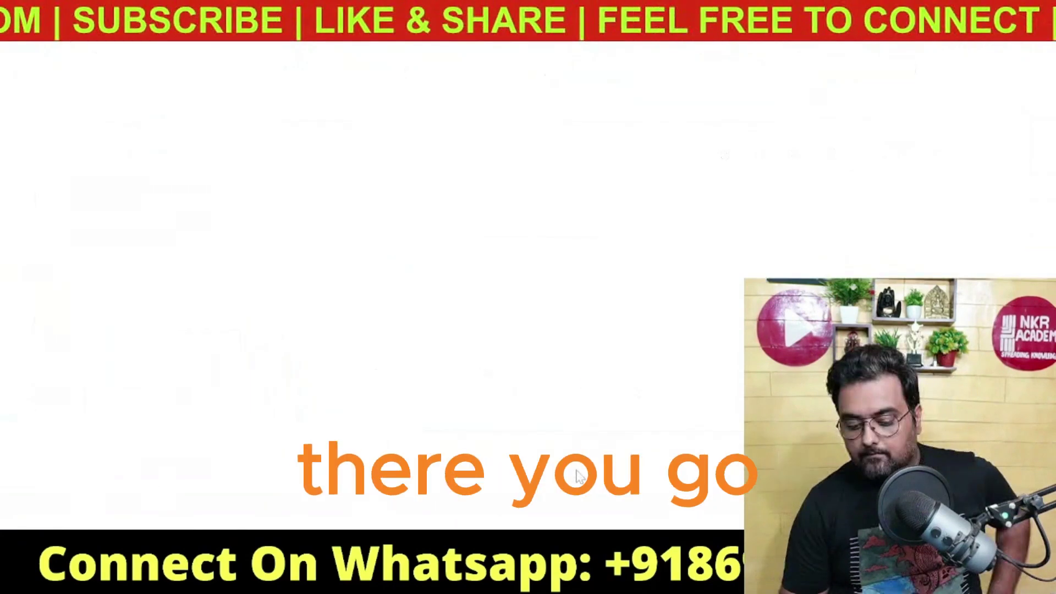